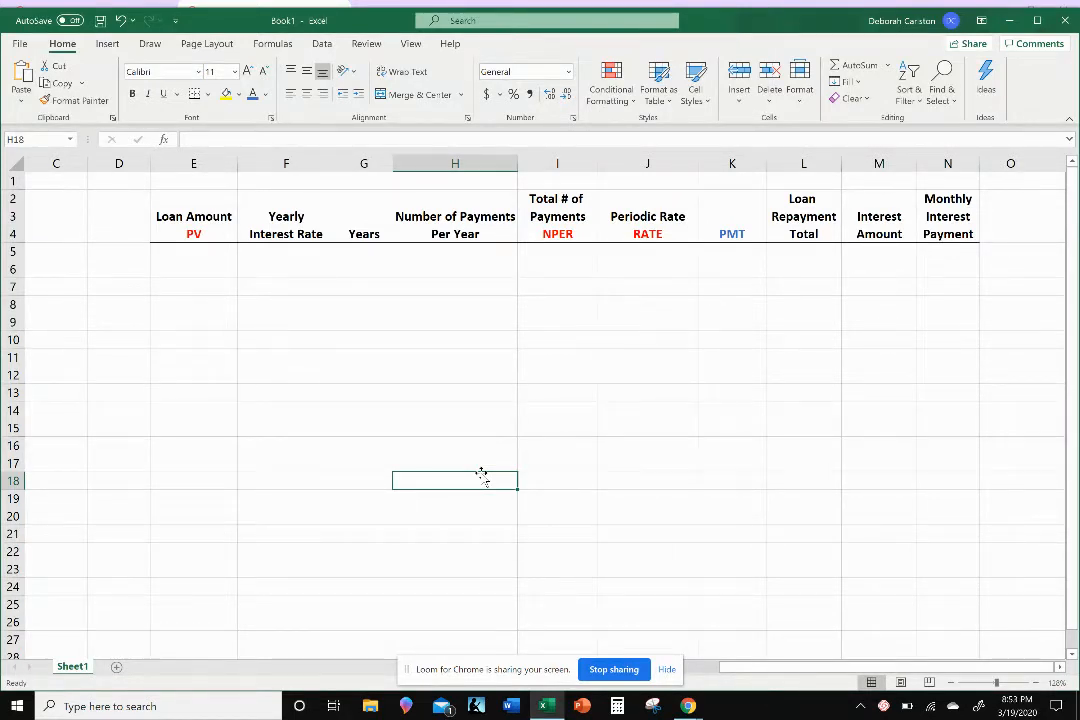
# Step: Enter a loan amount of 35,500 in E5 and a yearly interest rate of 5% in F5
pyautogui.click(201, 268)
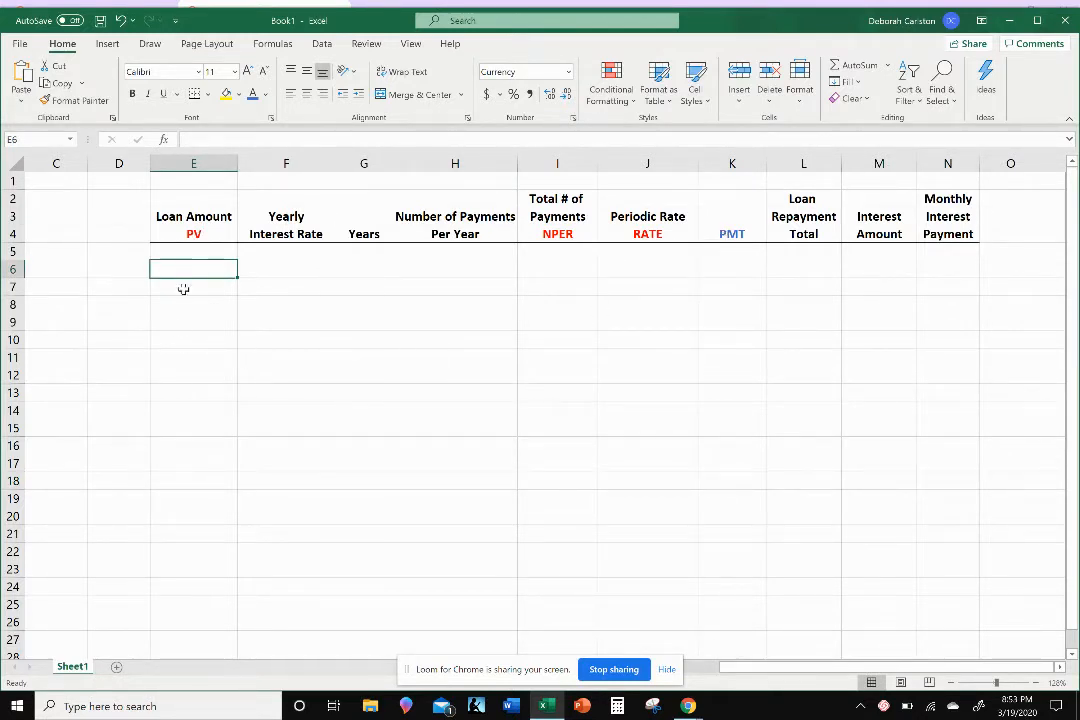
pyautogui.click(199, 253)
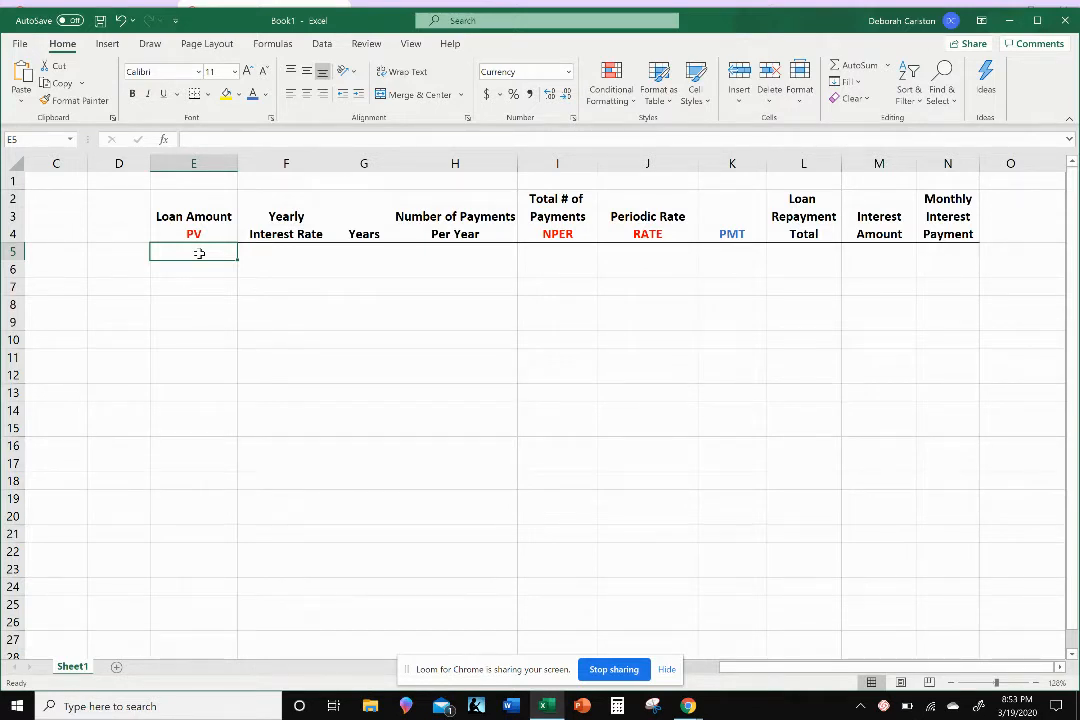
pyautogui.write('35,500')
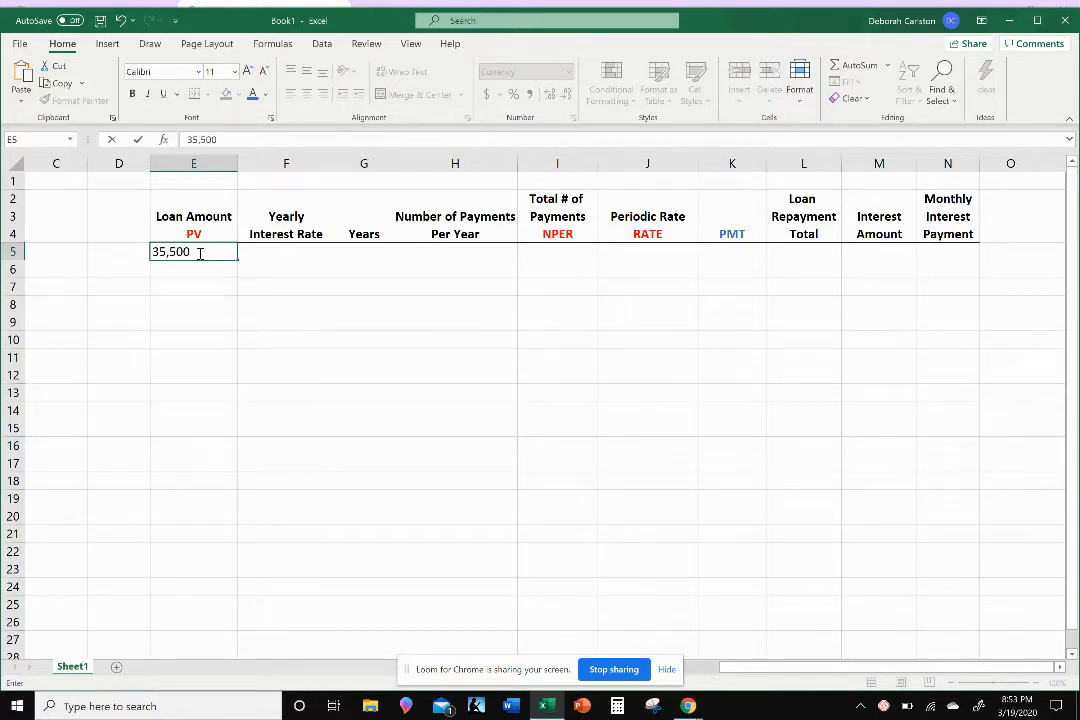
pyautogui.press('Tab')
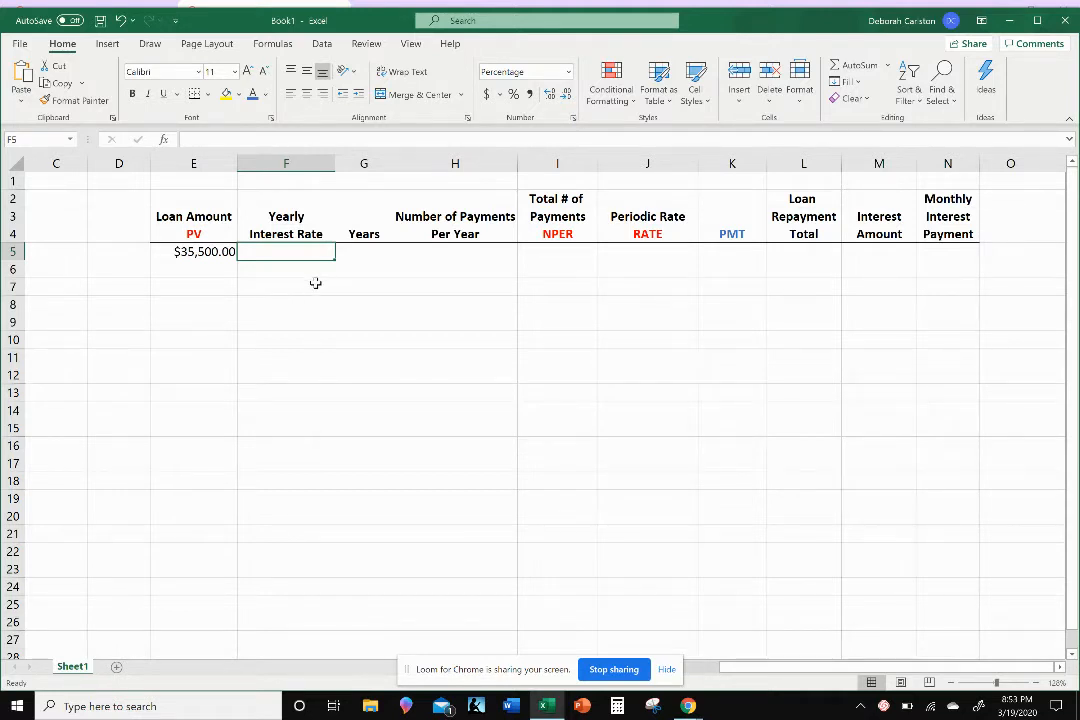
pyautogui.write('5%')
pyautogui.press('Return')
pyautogui.press('Up')
pyautogui.press('Right')
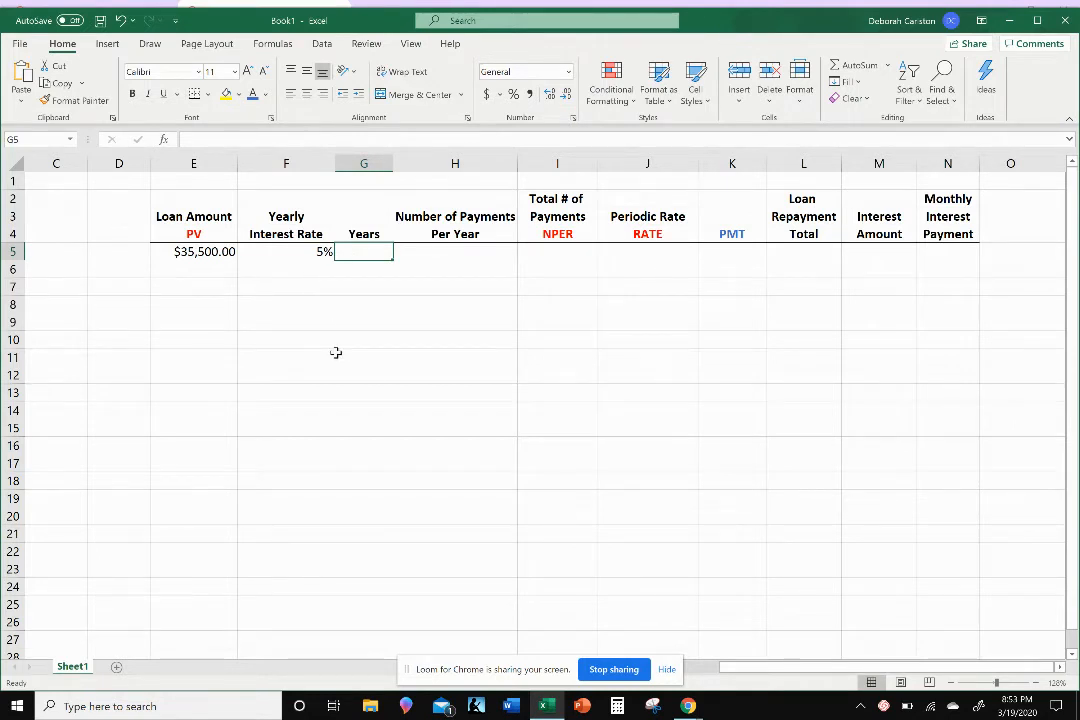
# Step: Enter 1 for the years in G5 and 12 for the number of payments per year in H5
pyautogui.write('1')
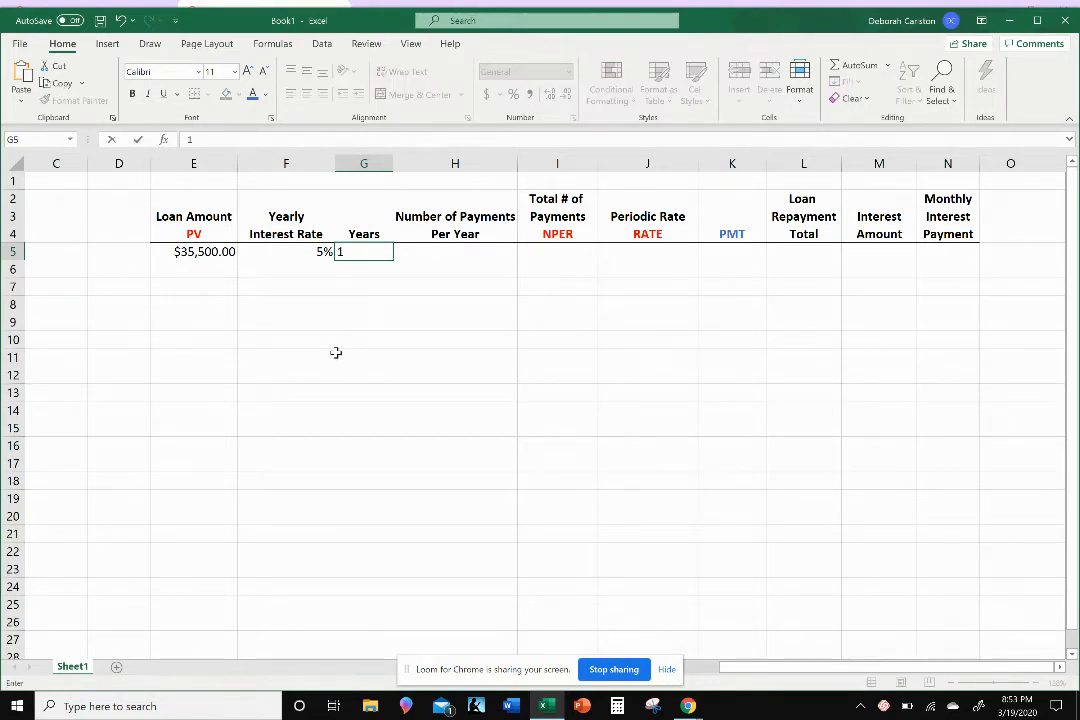
pyautogui.press('Tab')
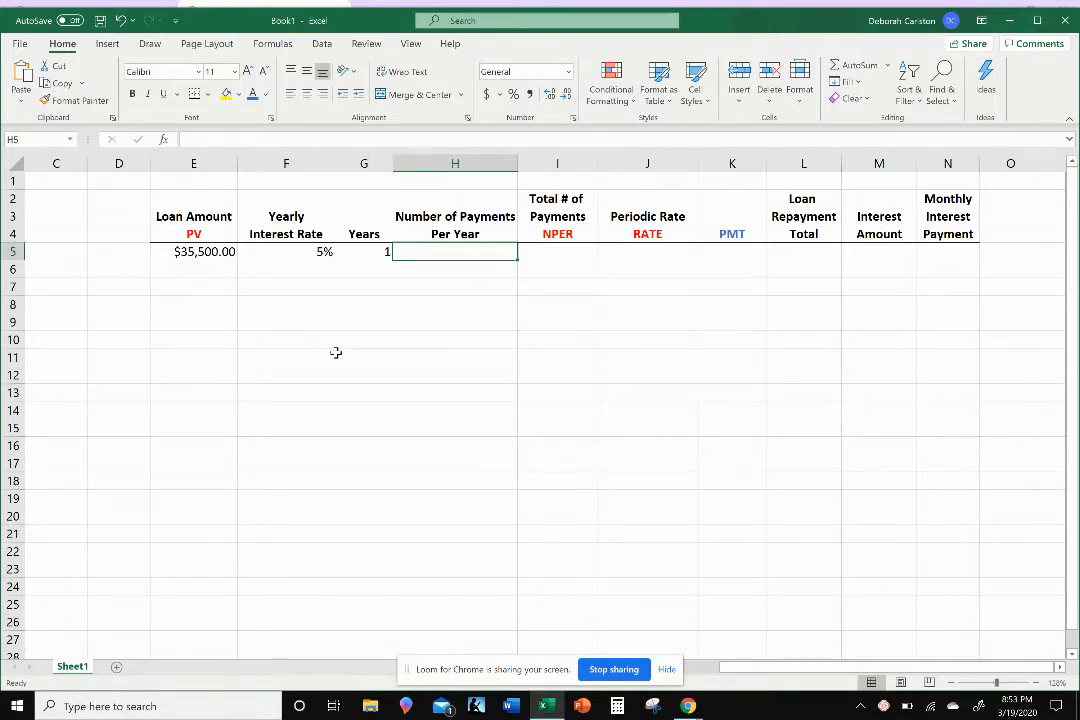
pyautogui.write('12')
pyautogui.press('Return')
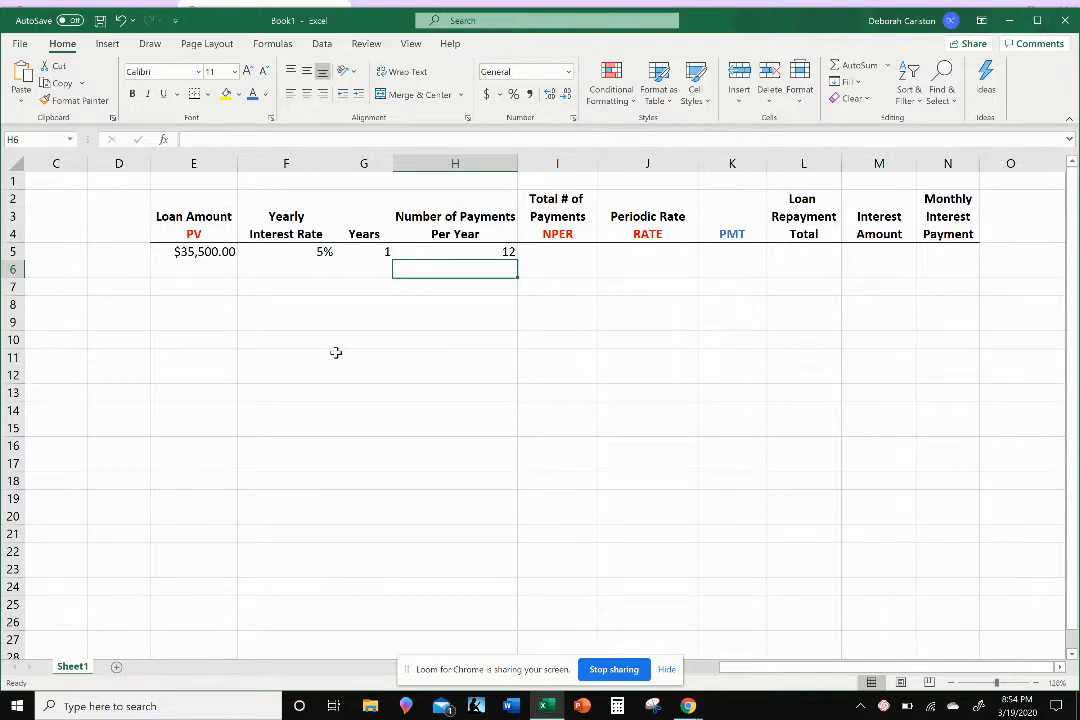
# Step: Calculate the total number of payments in I5 with the formula =H5*G5
pyautogui.press('Up')
pyautogui.press('Right')
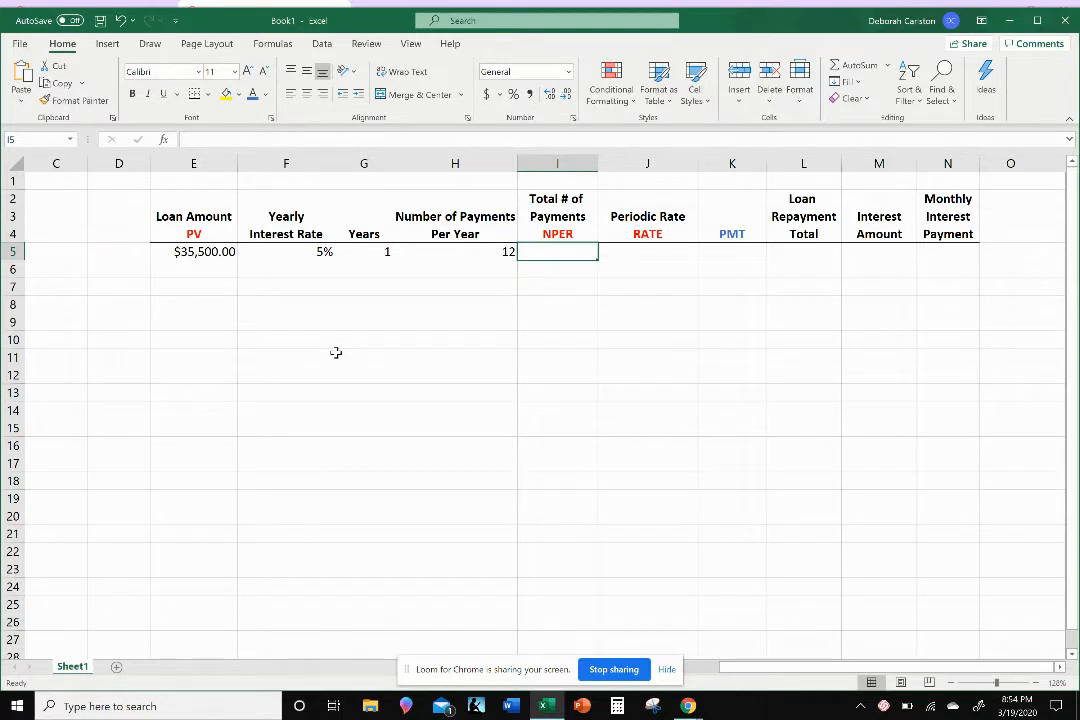
pyautogui.click(468, 253)
pyautogui.click(466, 318)
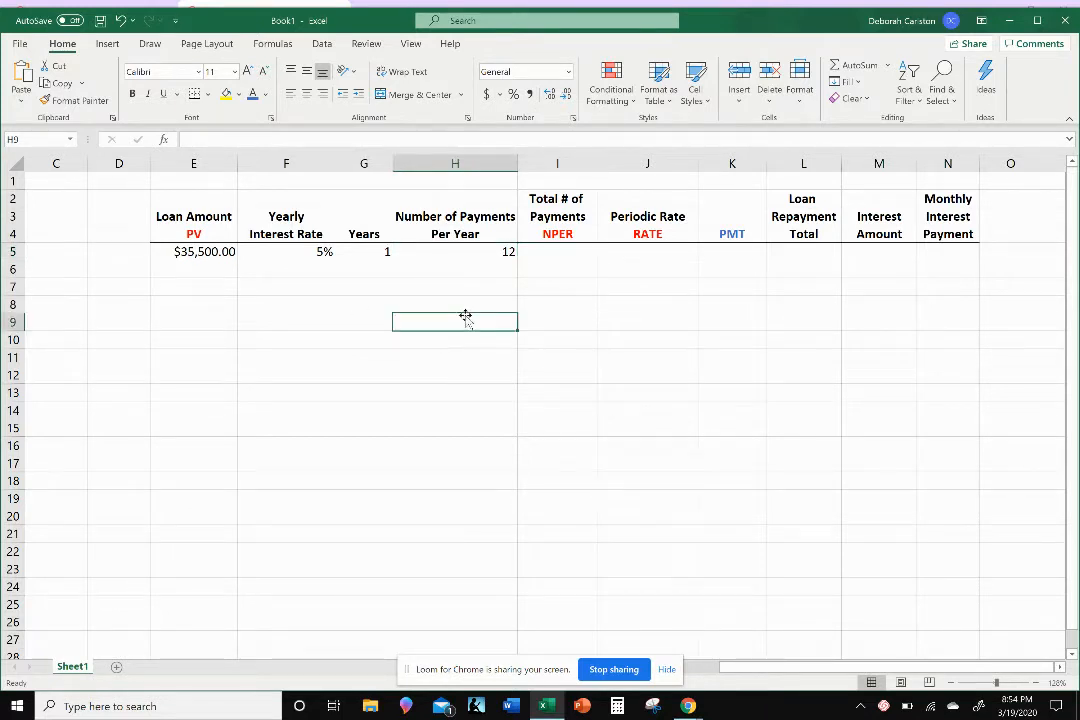
pyautogui.click(561, 251)
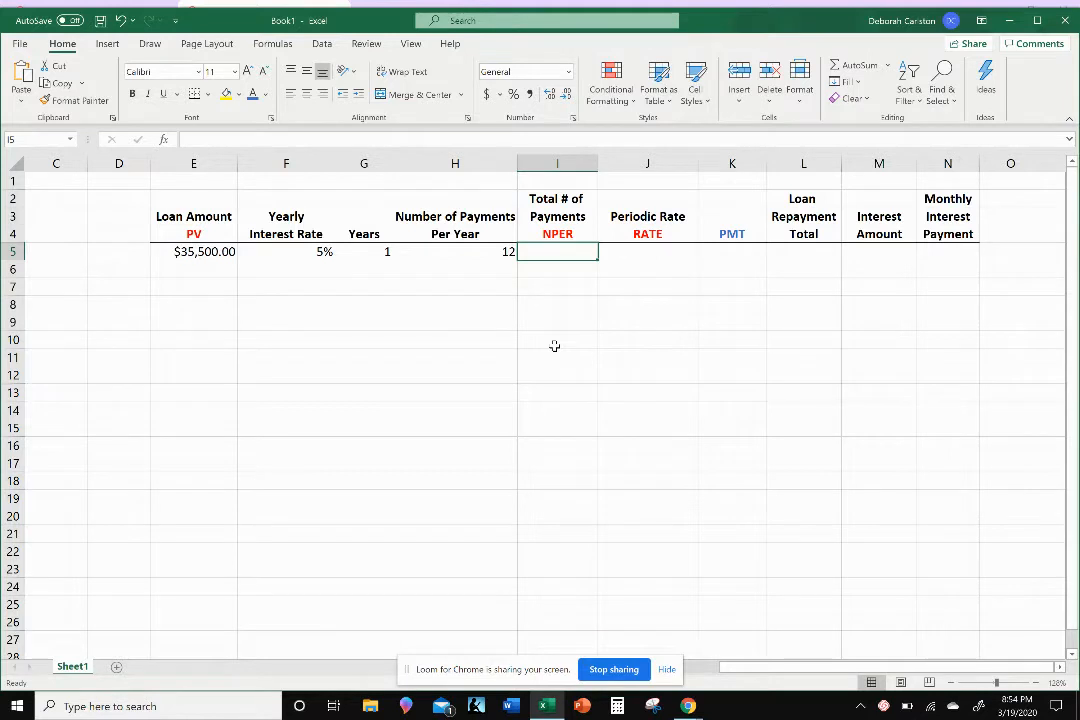
pyautogui.write('=')
pyautogui.click(487, 252)
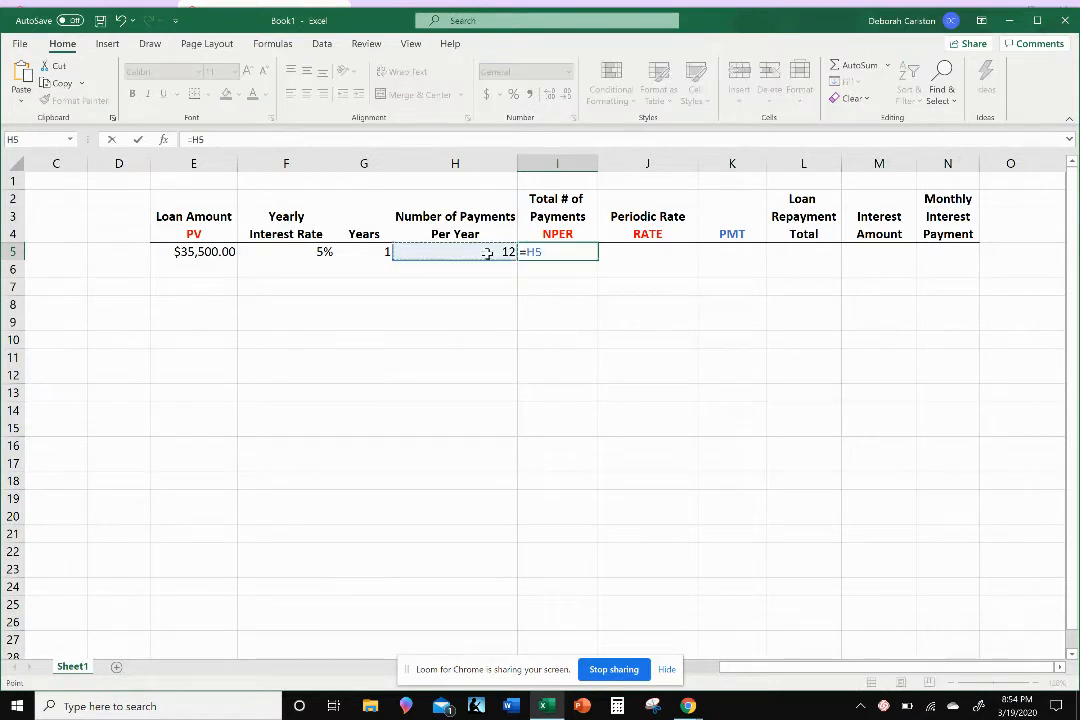
pyautogui.write('*')
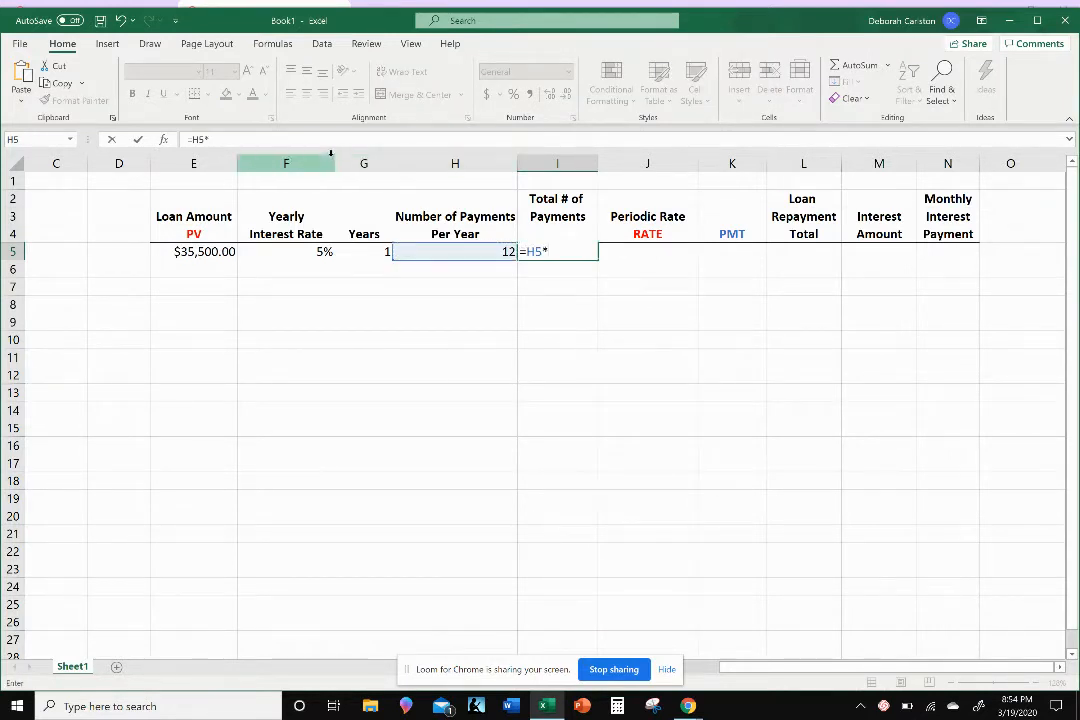
pyautogui.click(374, 255)
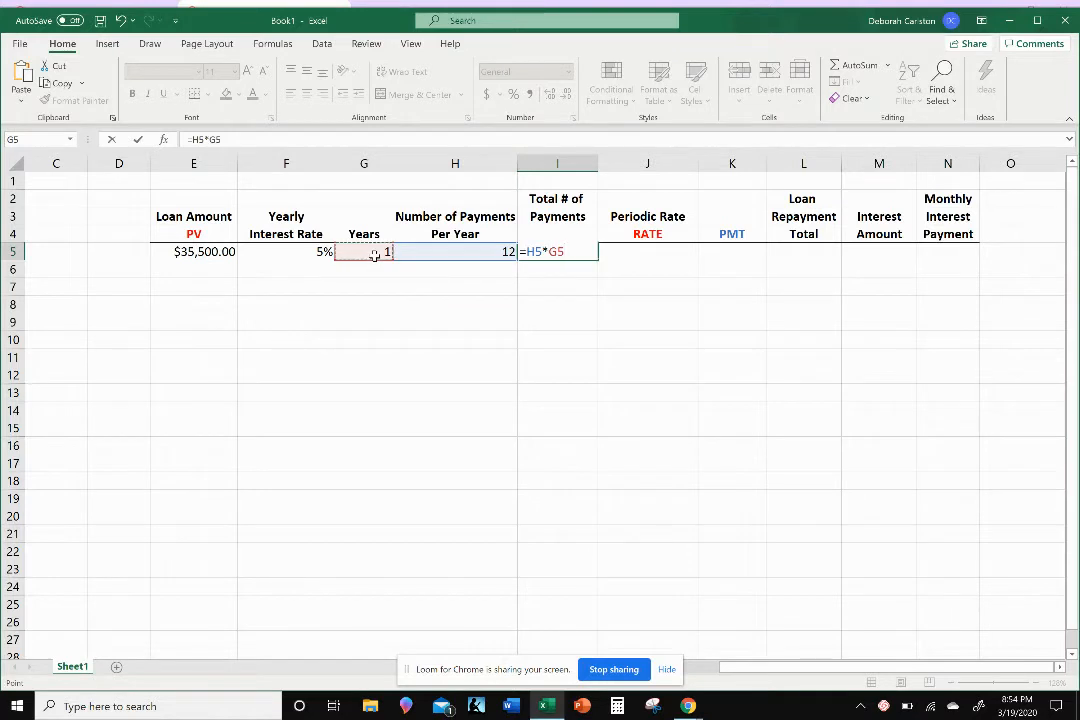
pyautogui.press('Return')
# Step: Calculate the periodic rate in J5 with the formula =F5/H5
pyautogui.click(673, 254)
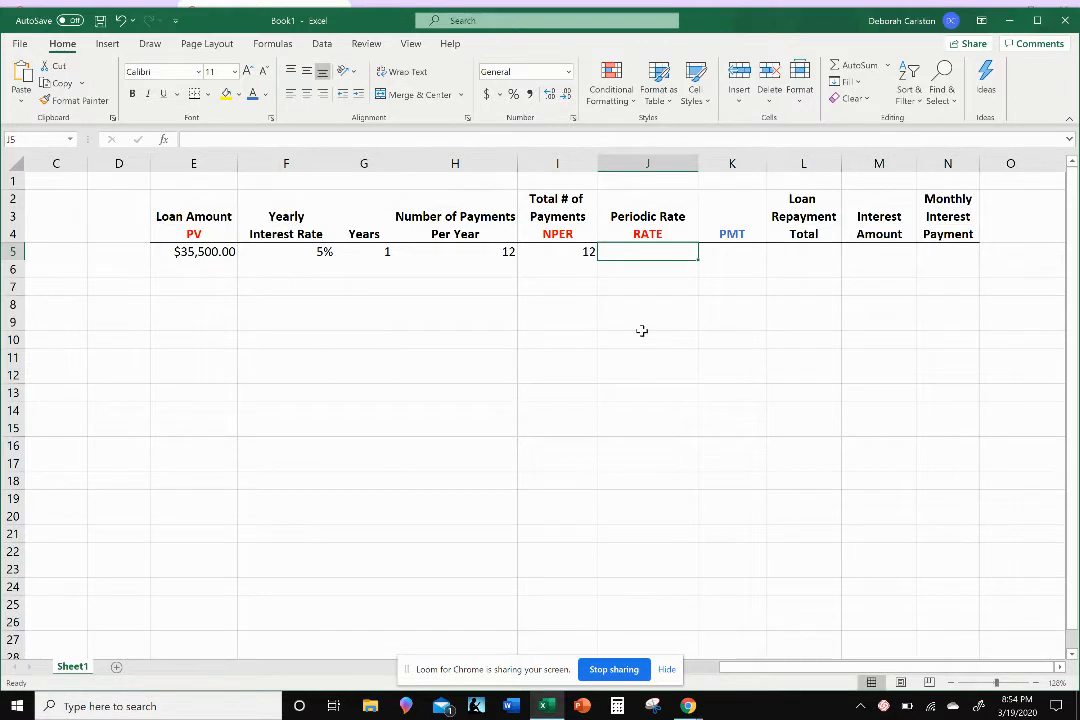
pyautogui.write('=')
pyautogui.click(316, 251)
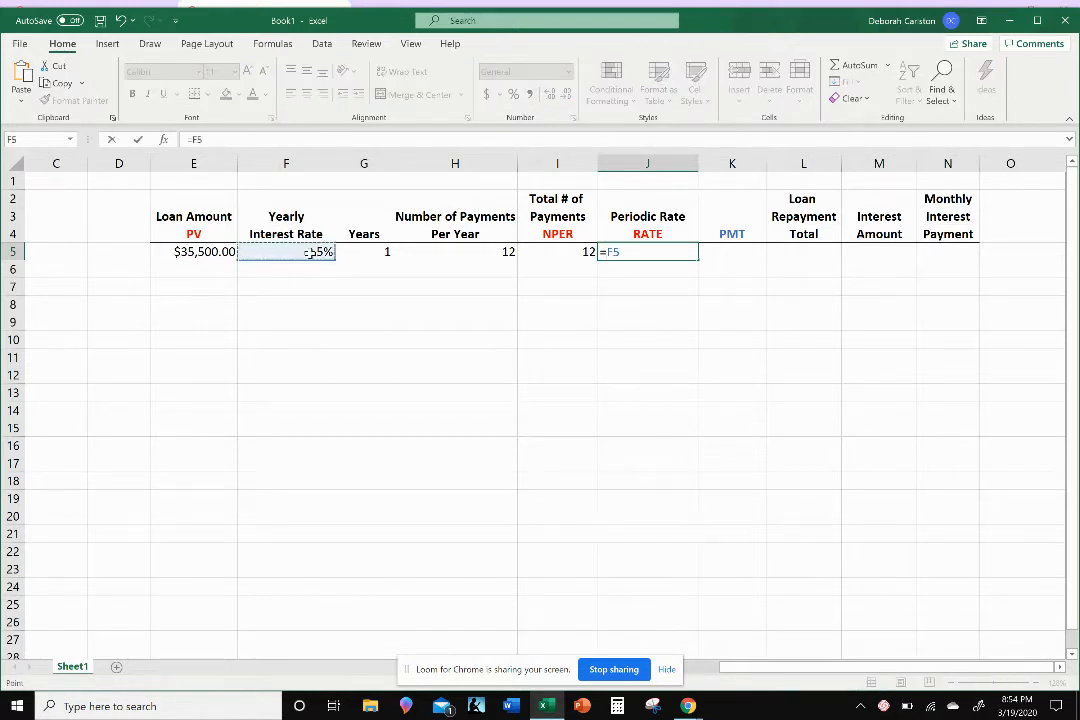
pyautogui.write('/')
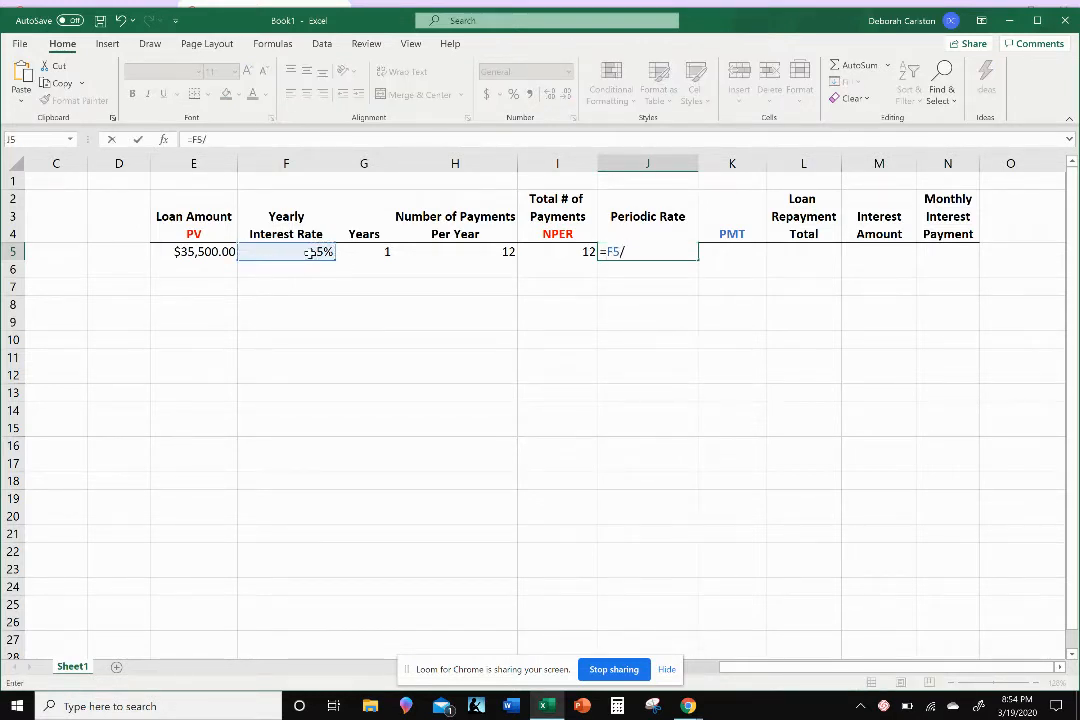
pyautogui.click(463, 251)
pyautogui.press('Return')
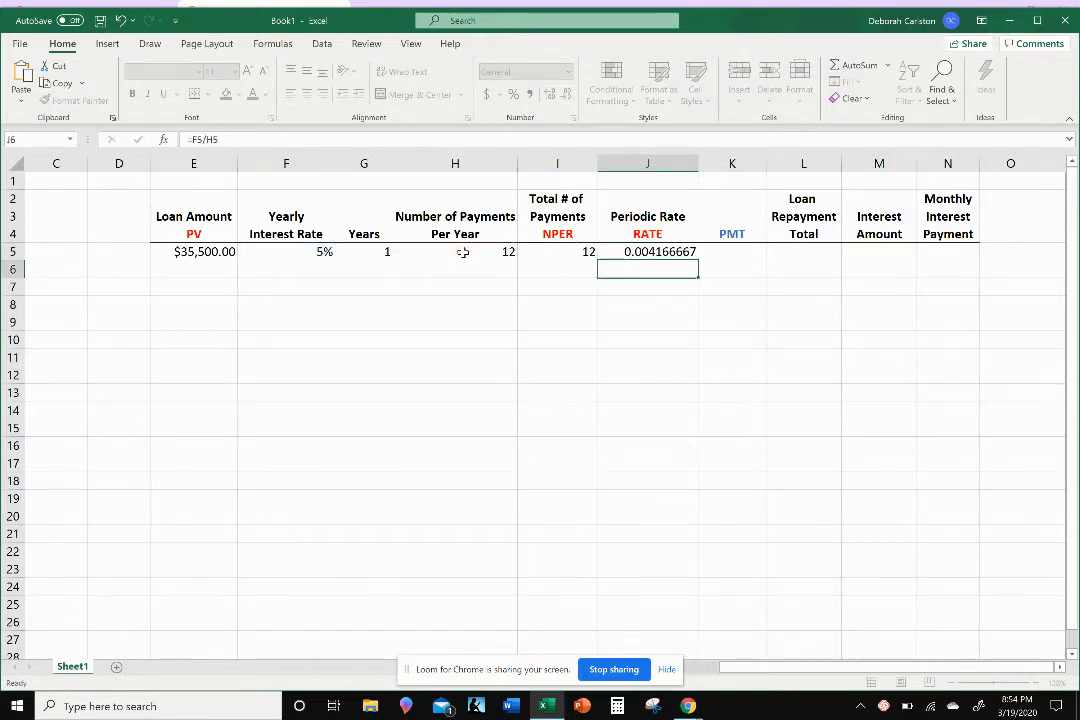
pyautogui.click(645, 251)
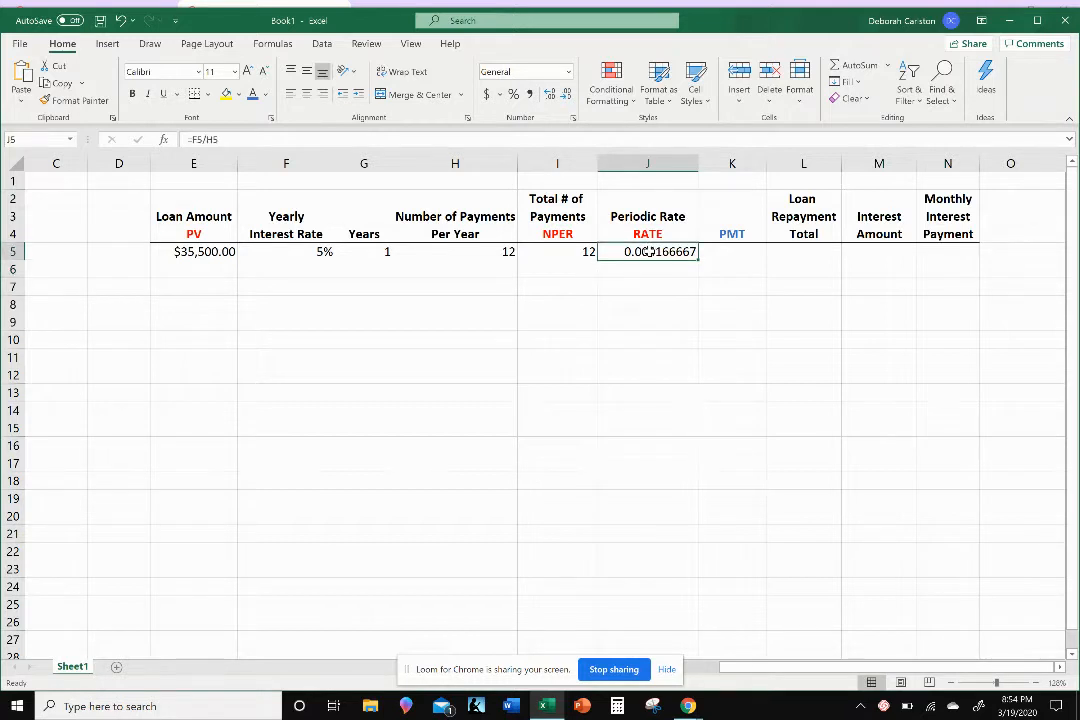
# Step: Insert the PMT function in K5 and place its arguments dialog clear of the row 5 values
pyautogui.click(736, 251)
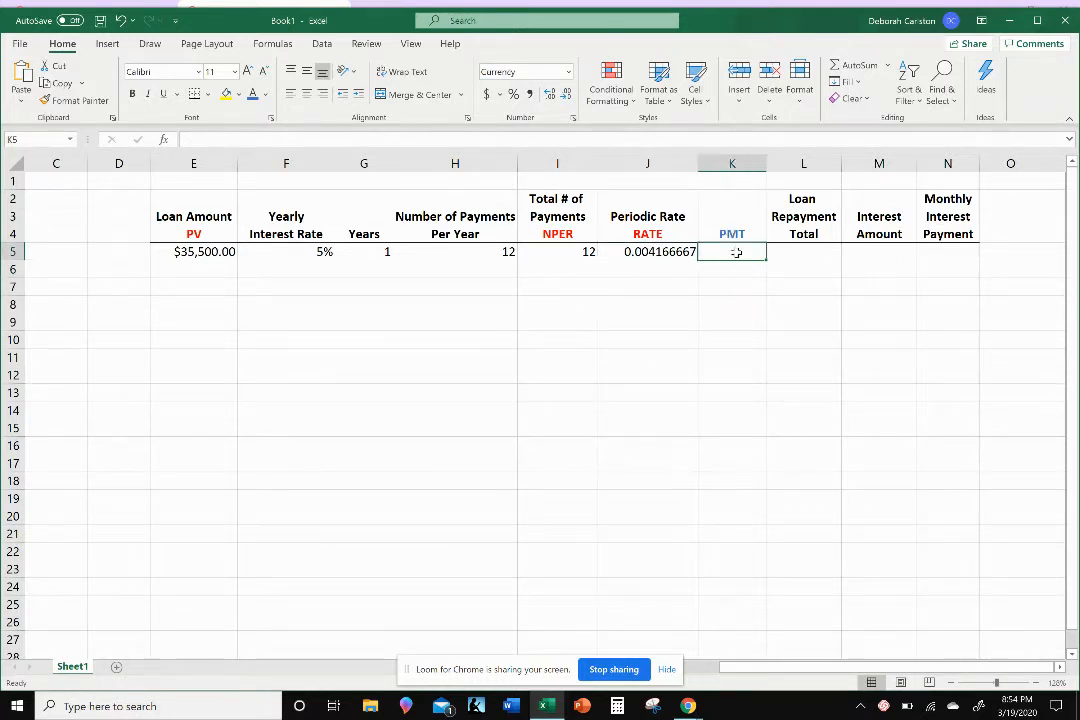
pyautogui.click(165, 140)
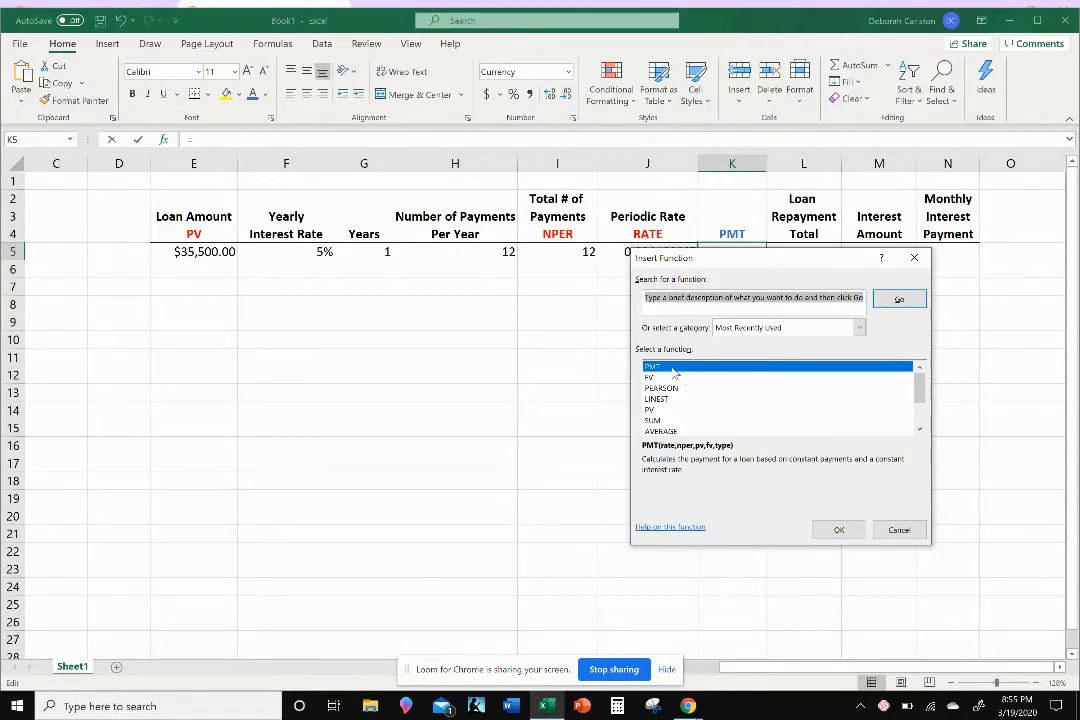
pyautogui.click(839, 529)
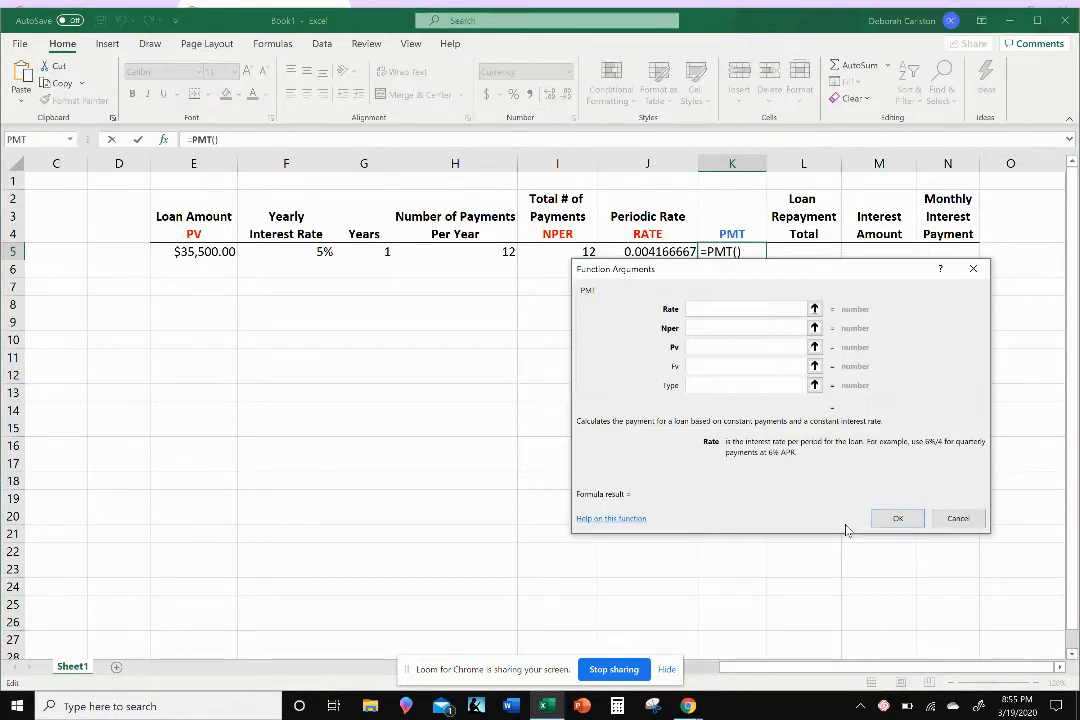
pyautogui.moveTo(798, 272); pyautogui.dragTo(745, 306)
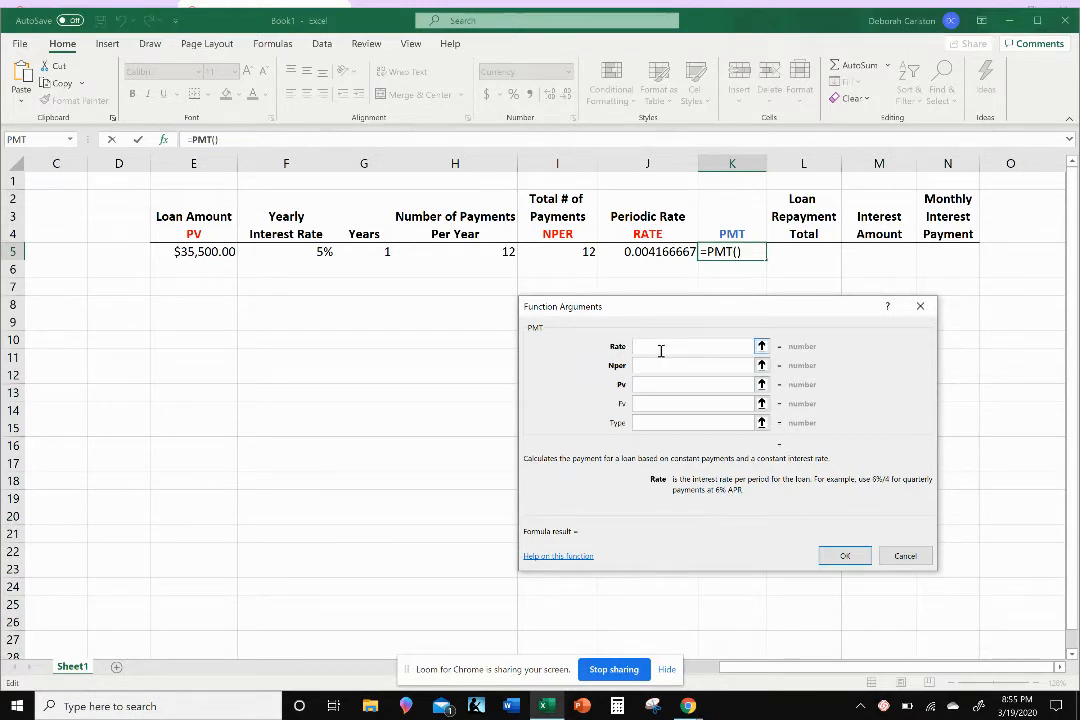
pyautogui.write('5%/')
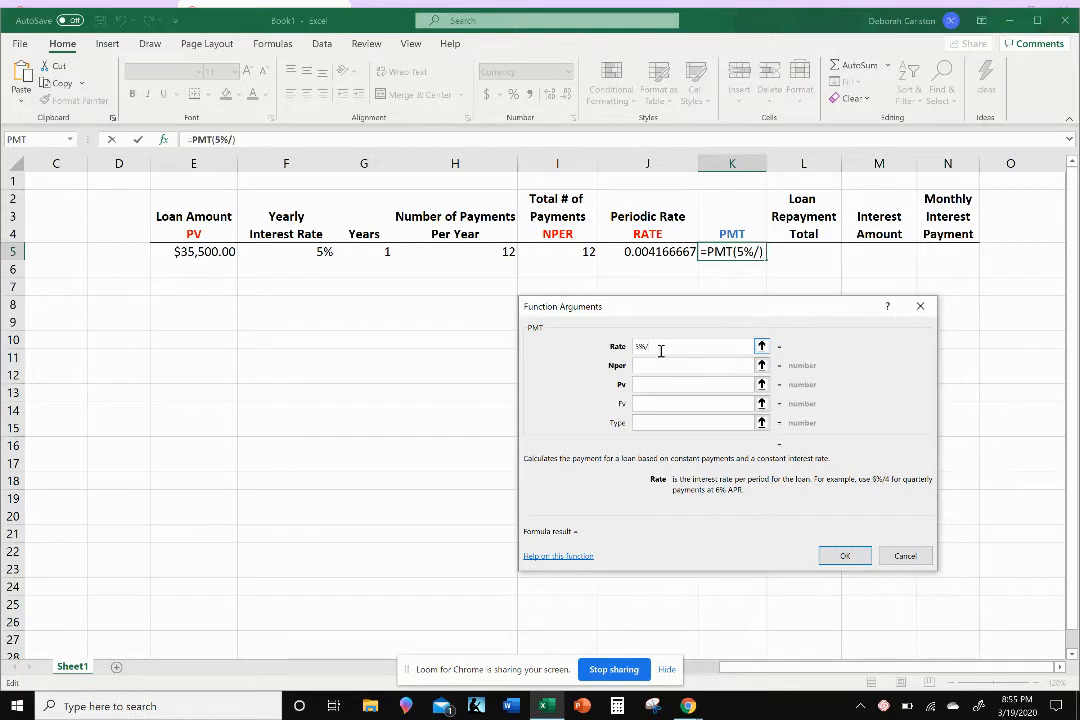
pyautogui.write('12')
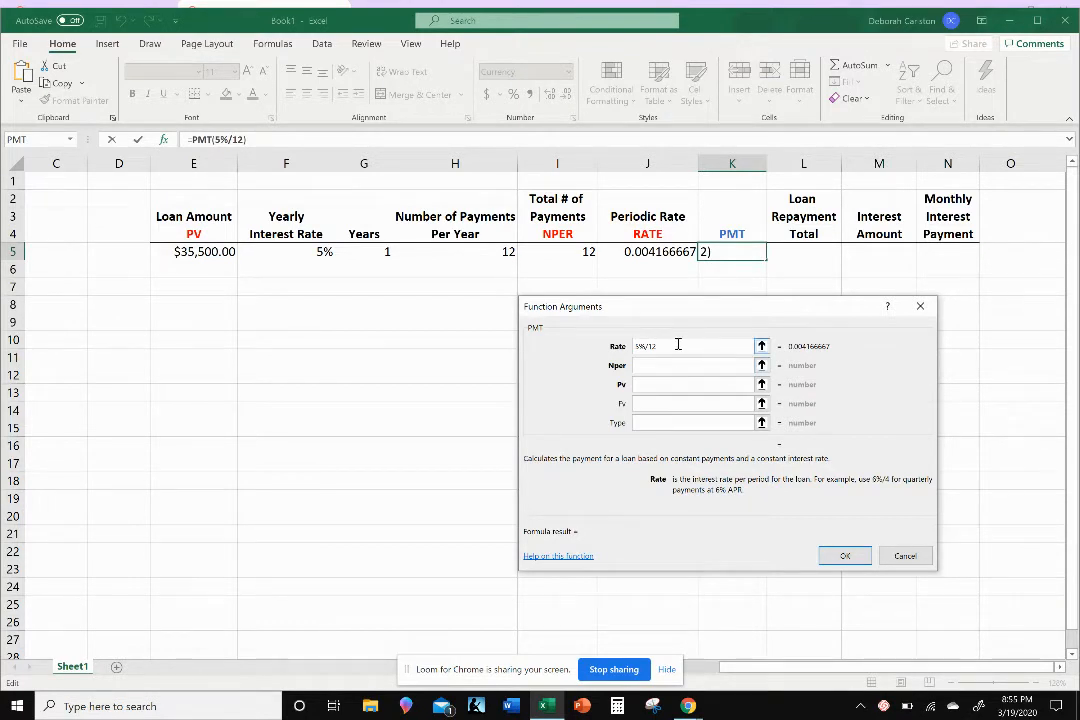
pyautogui.moveTo(678, 345); pyautogui.dragTo(612, 350)
pyautogui.press('BackSpace')
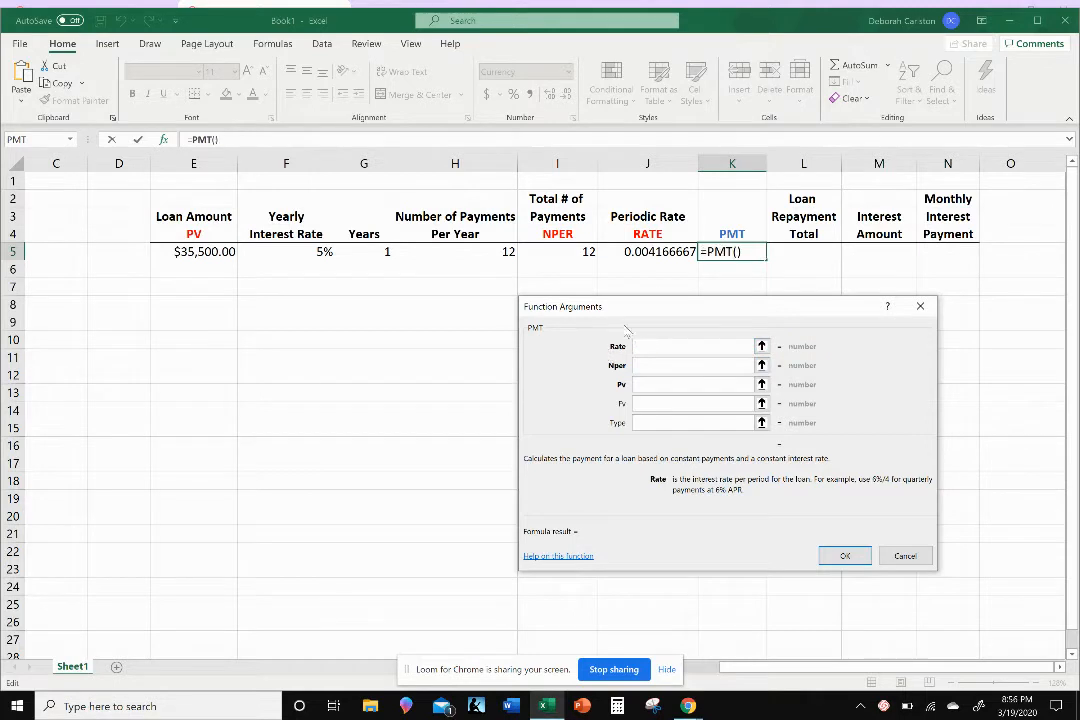
# Step: Complete the PMT function in K5 with Rate J5, Nper I5 and Pv E5
pyautogui.click(648, 252)
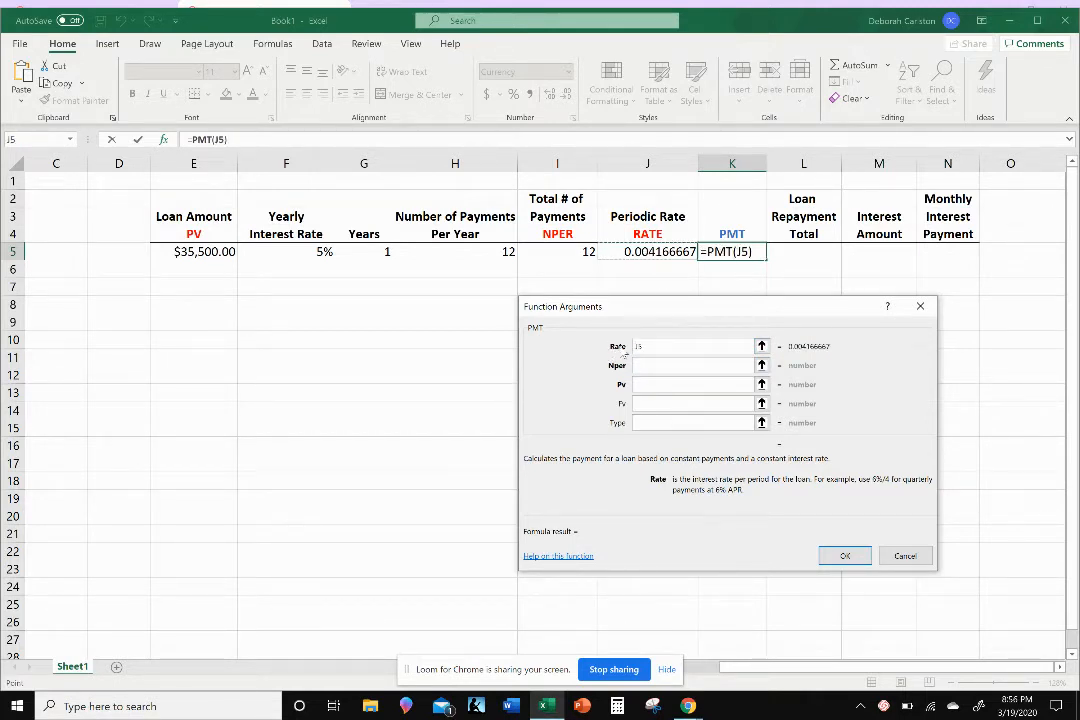
pyautogui.click(650, 364)
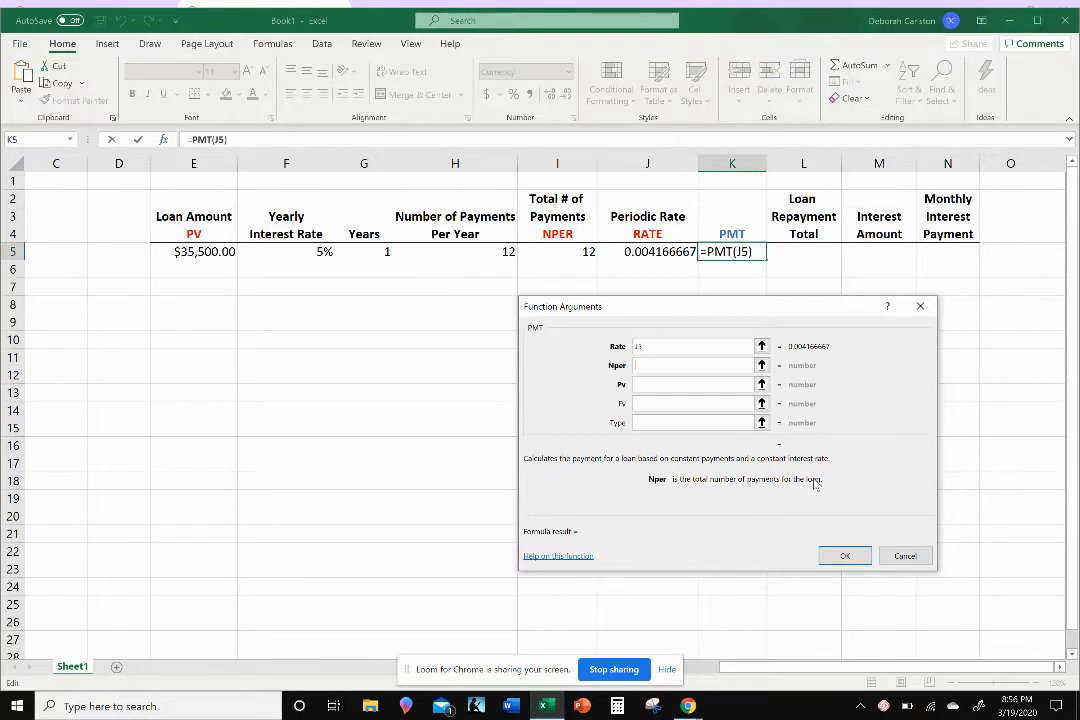
pyautogui.click(577, 254)
pyautogui.click(650, 388)
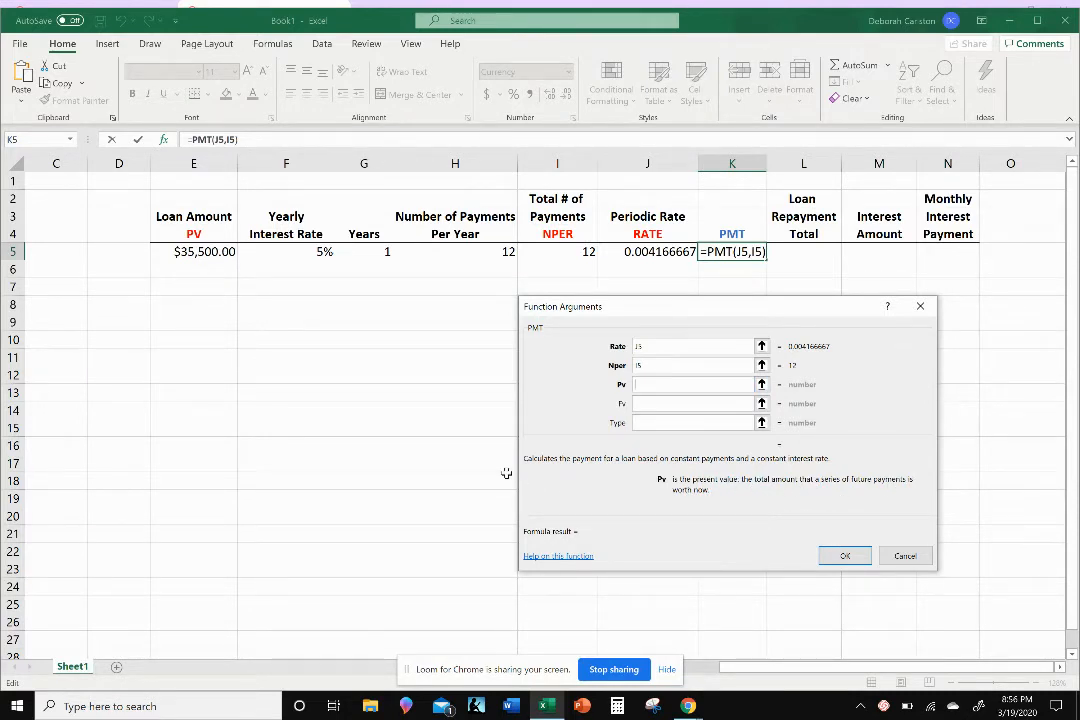
pyautogui.click(220, 252)
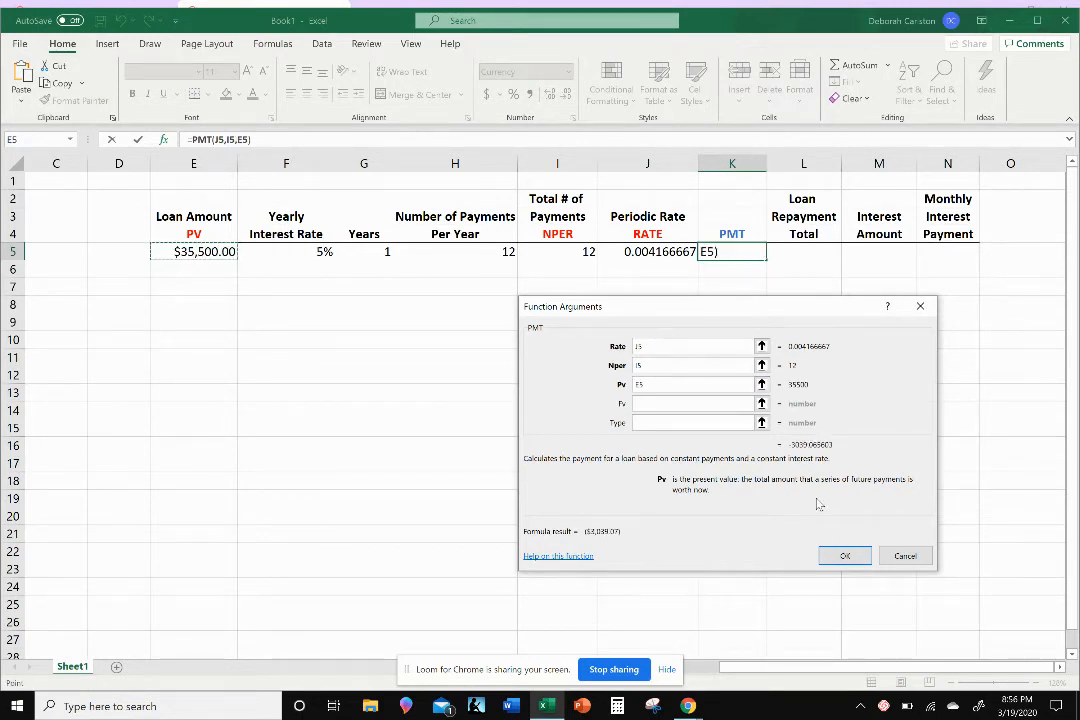
pyautogui.click(845, 556)
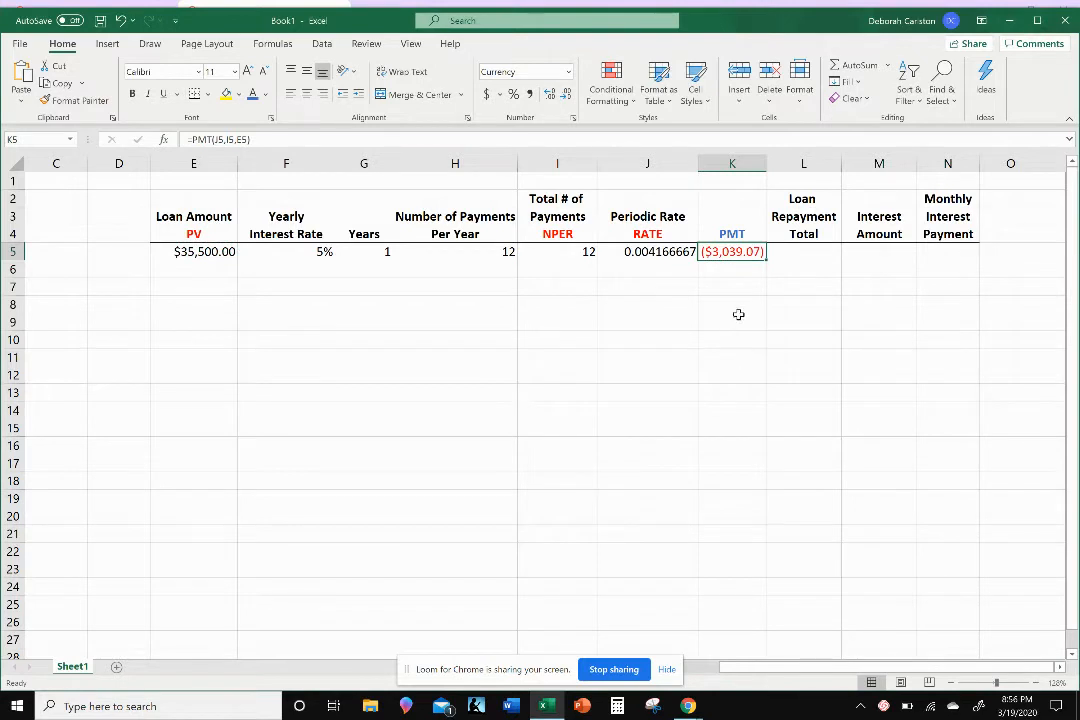
pyautogui.click(747, 413)
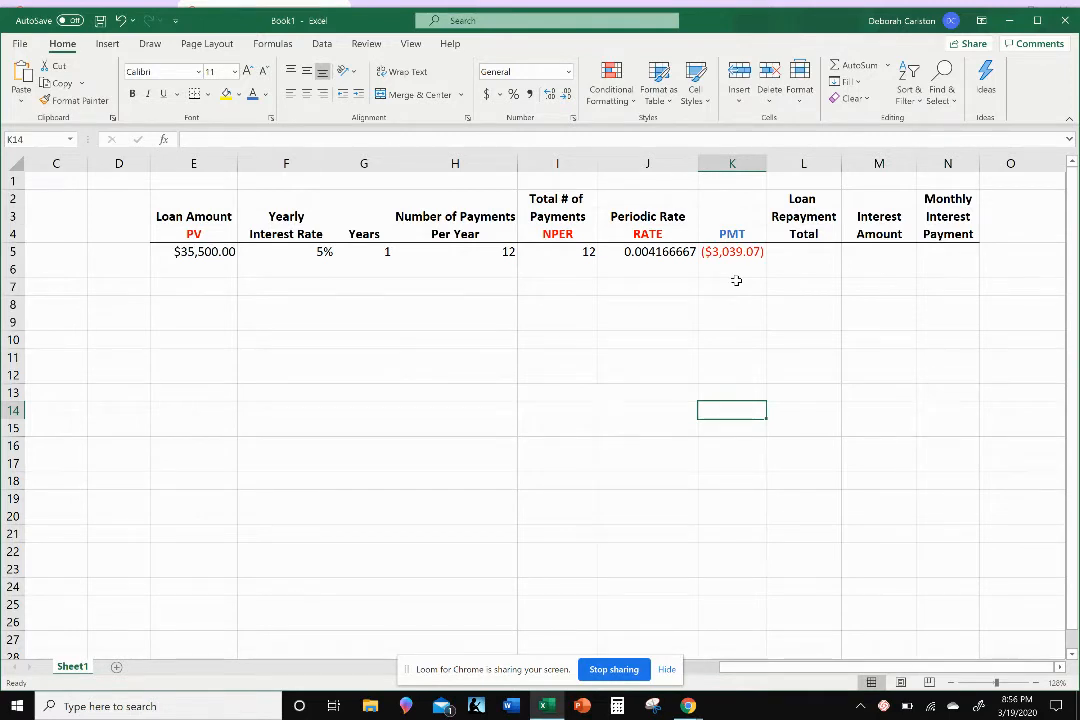
# Step: Calculate the loan repayment total in L5 with the formula =K5*I5
pyautogui.click(794, 257)
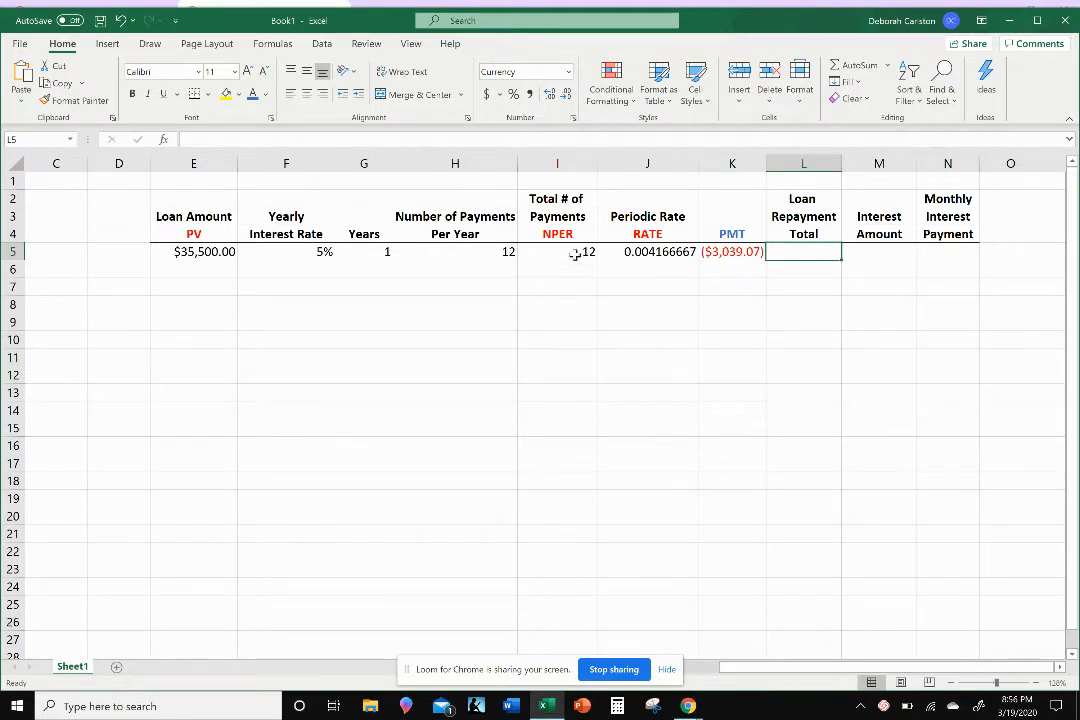
pyautogui.write('=')
pyautogui.click(730, 251)
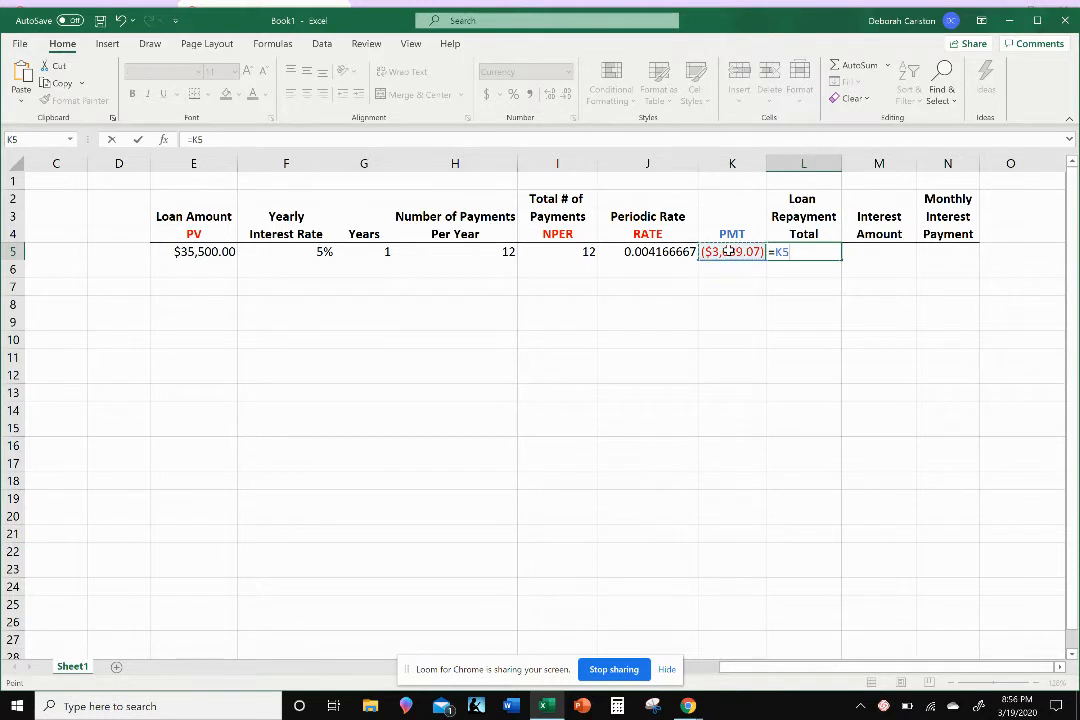
pyautogui.write('*')
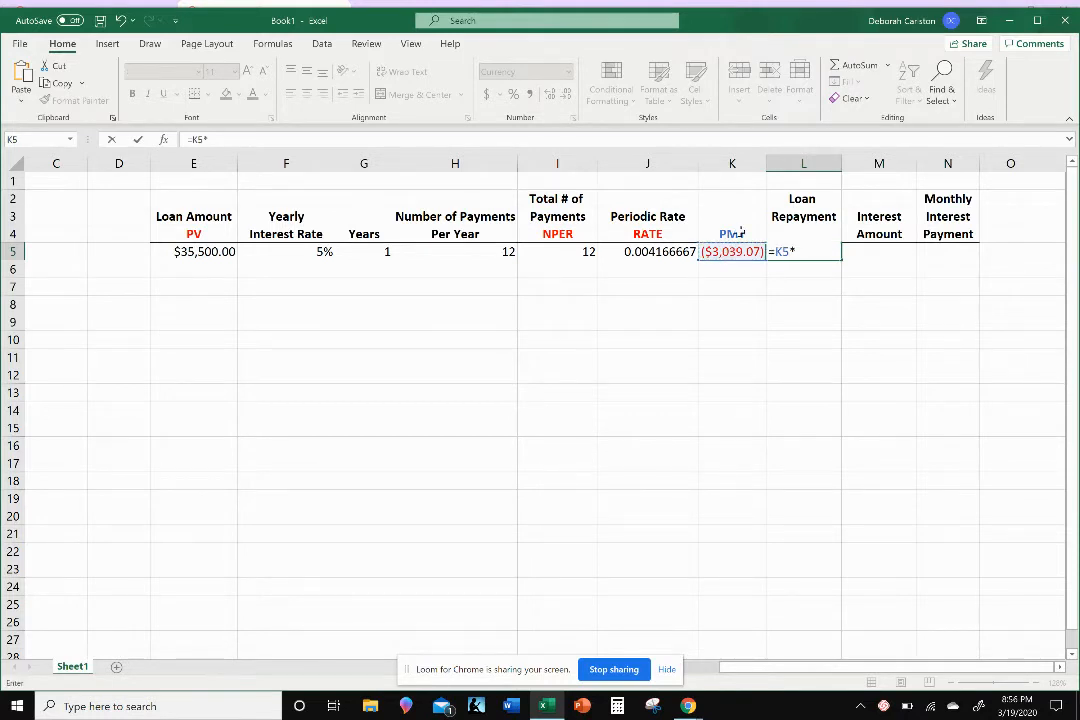
pyautogui.click(572, 251)
pyautogui.press('Return')
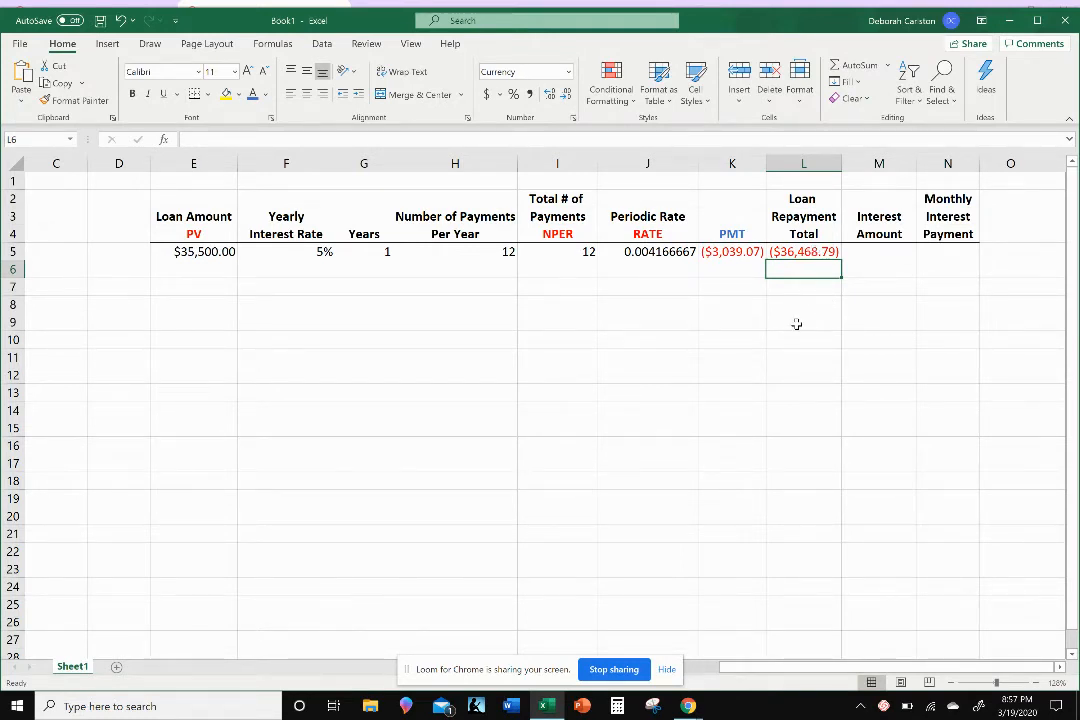
# Step: Compare the loan amount with the repayment total, and calculate the interest amount in M5 with the formula =L5+E5
pyautogui.click(803, 252)
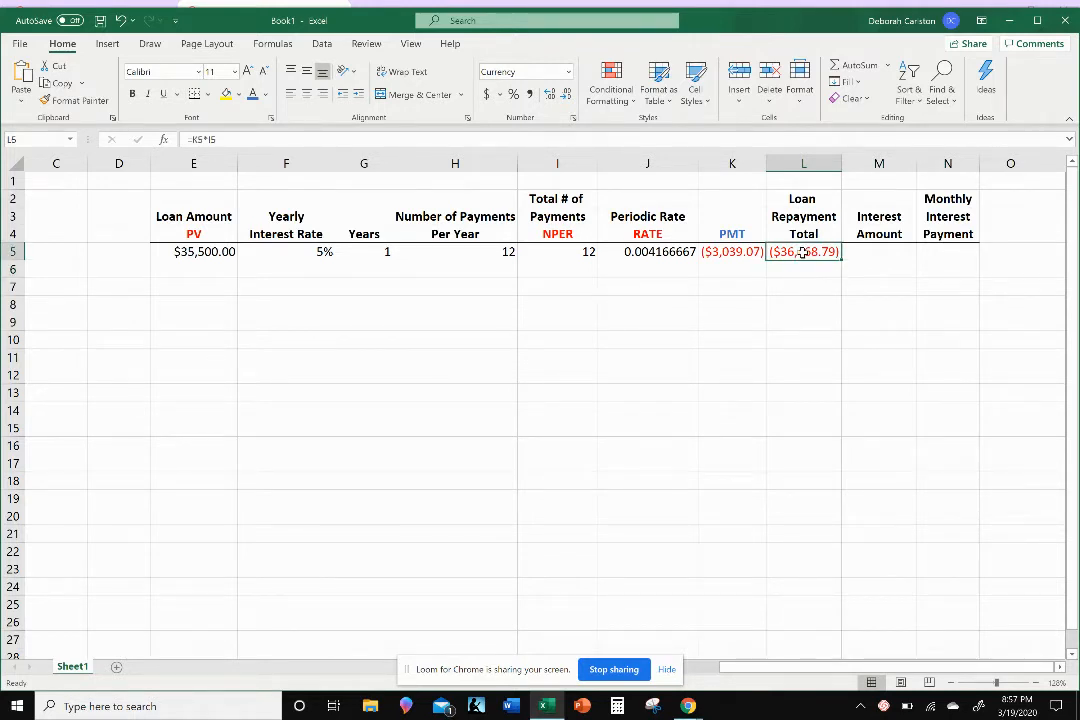
pyautogui.click(202, 255)
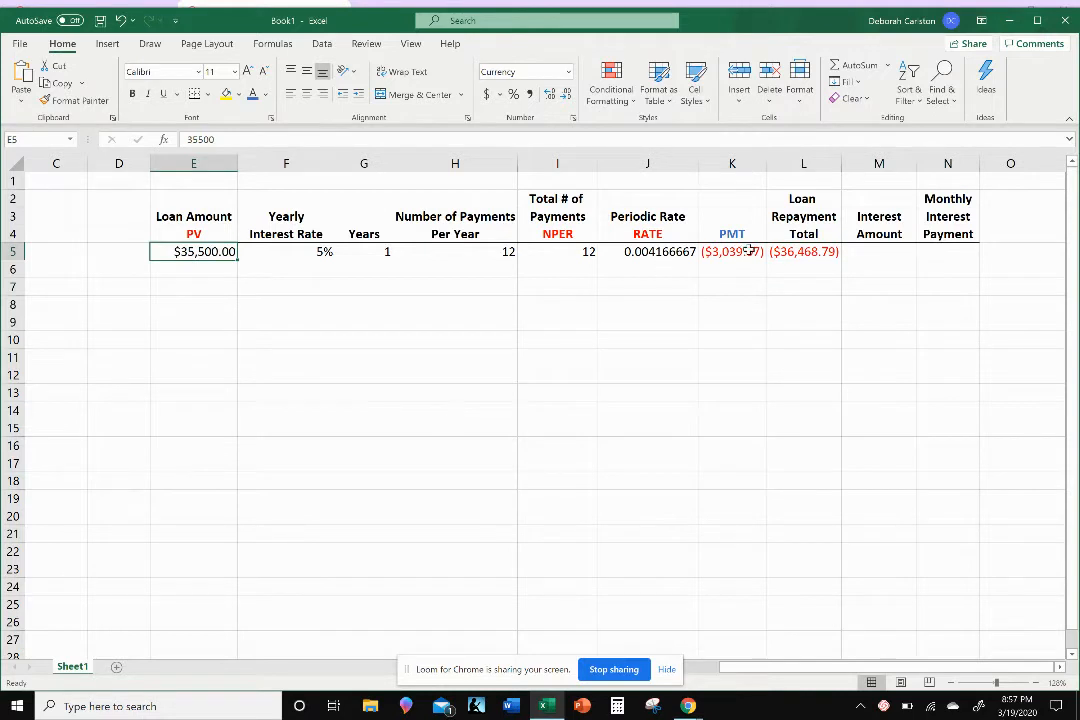
pyautogui.click(803, 257)
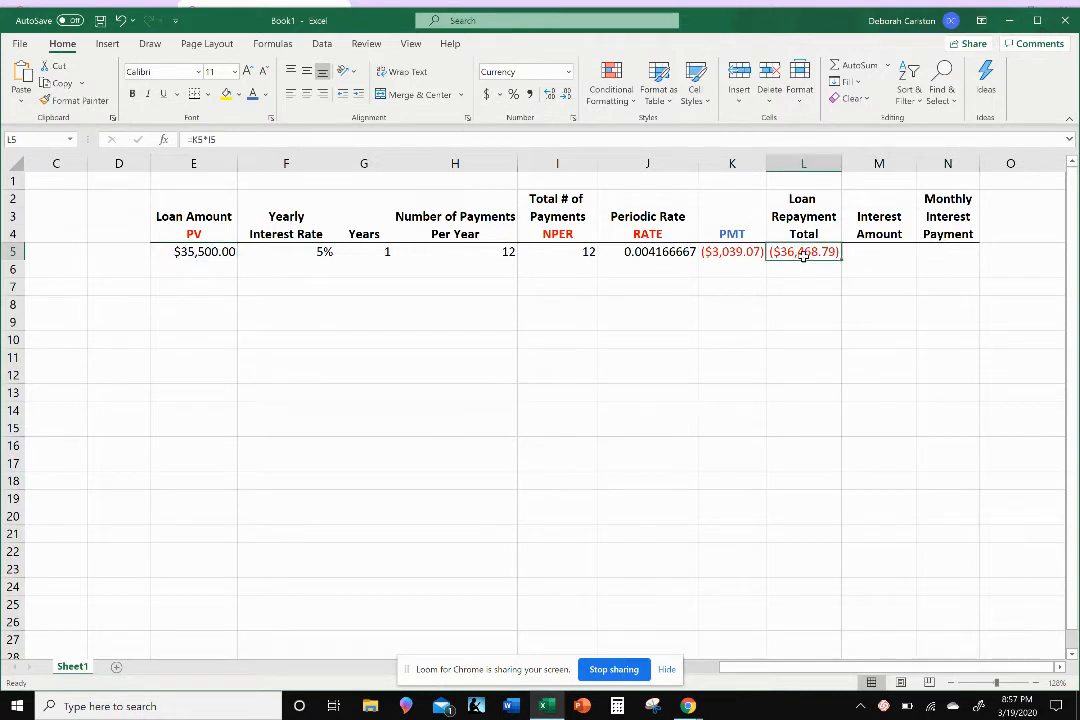
pyautogui.click(193, 256)
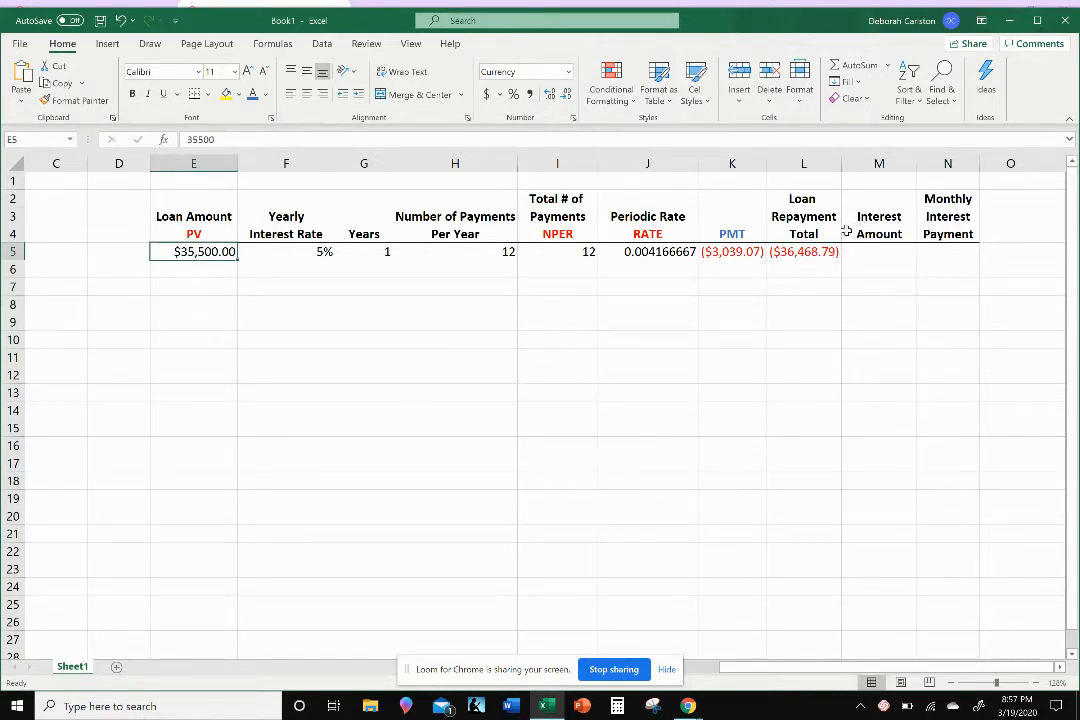
pyautogui.click(826, 253)
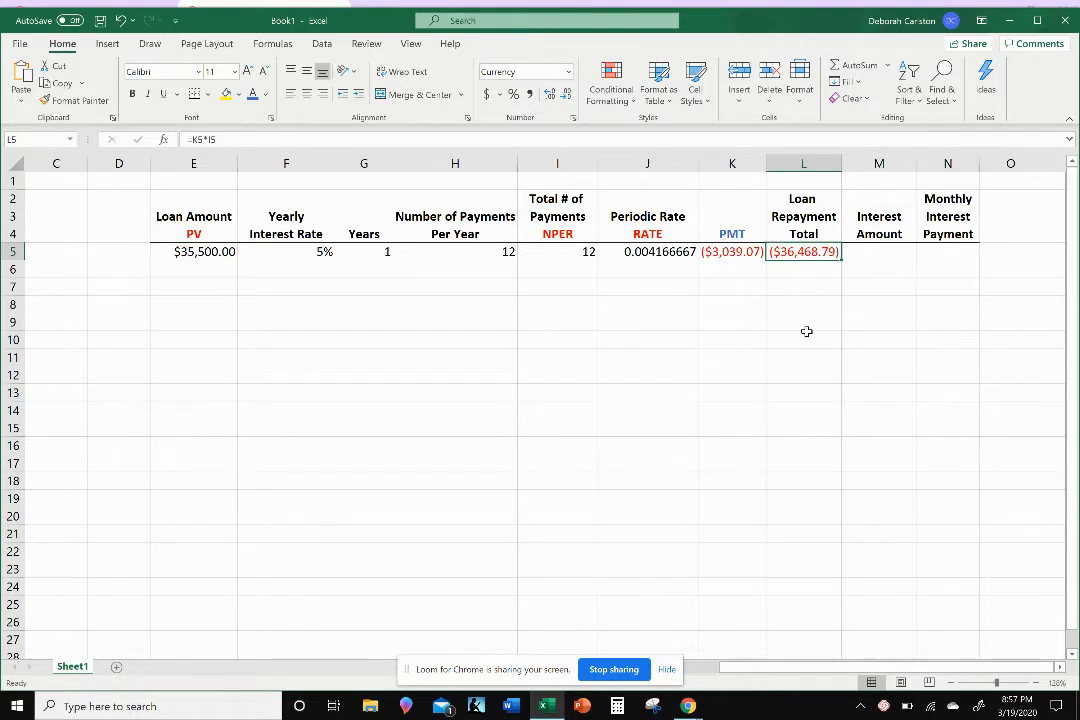
pyautogui.click(882, 254)
pyautogui.write('=')
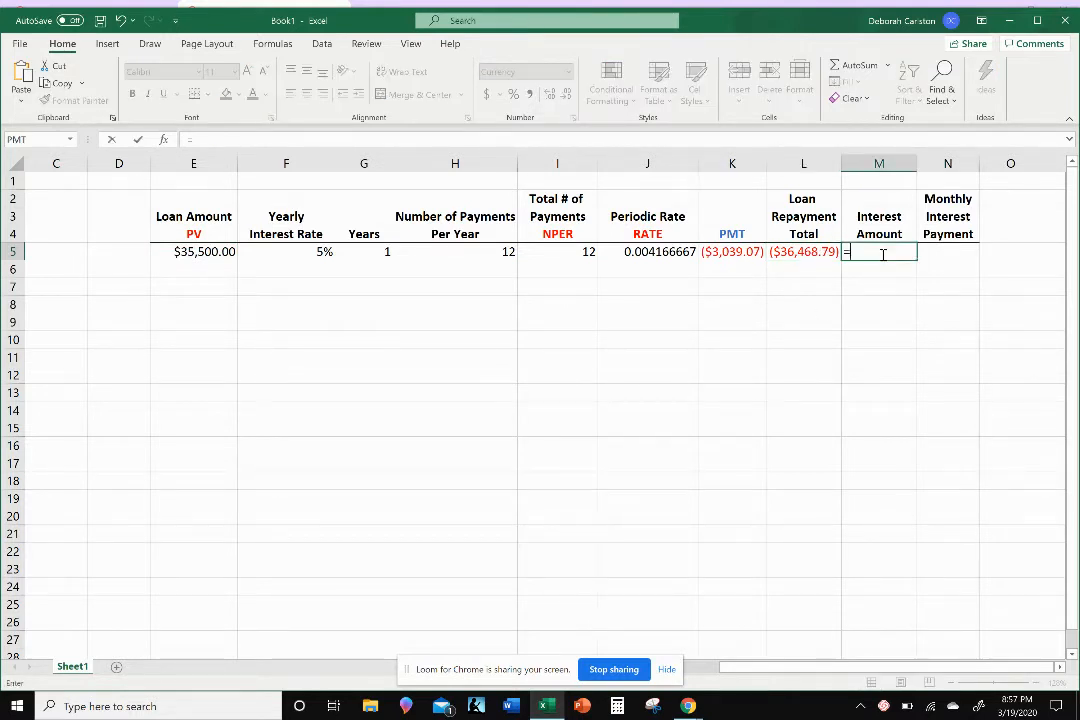
pyautogui.click(800, 252)
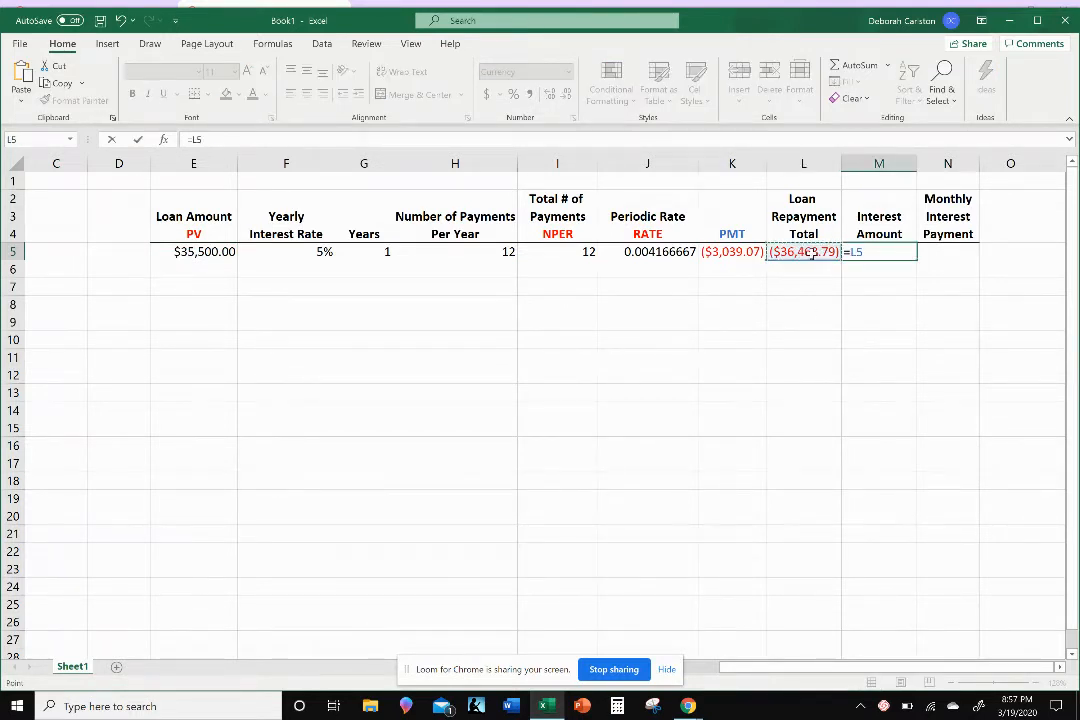
pyautogui.write('+')
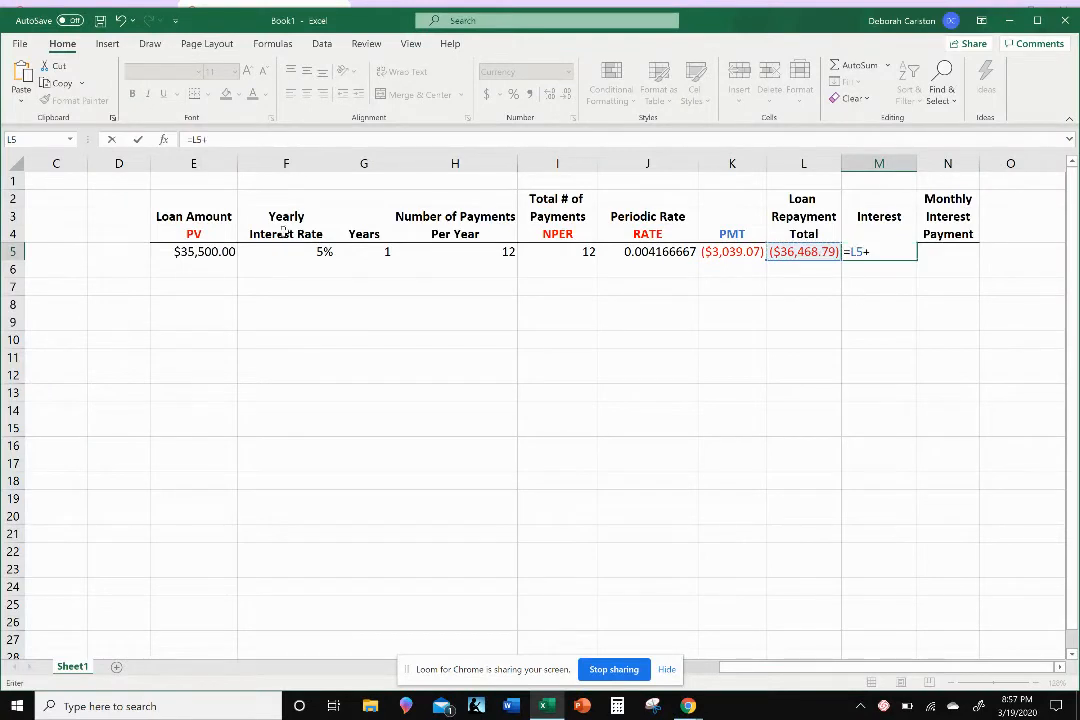
pyautogui.click(192, 253)
pyautogui.press('Return')
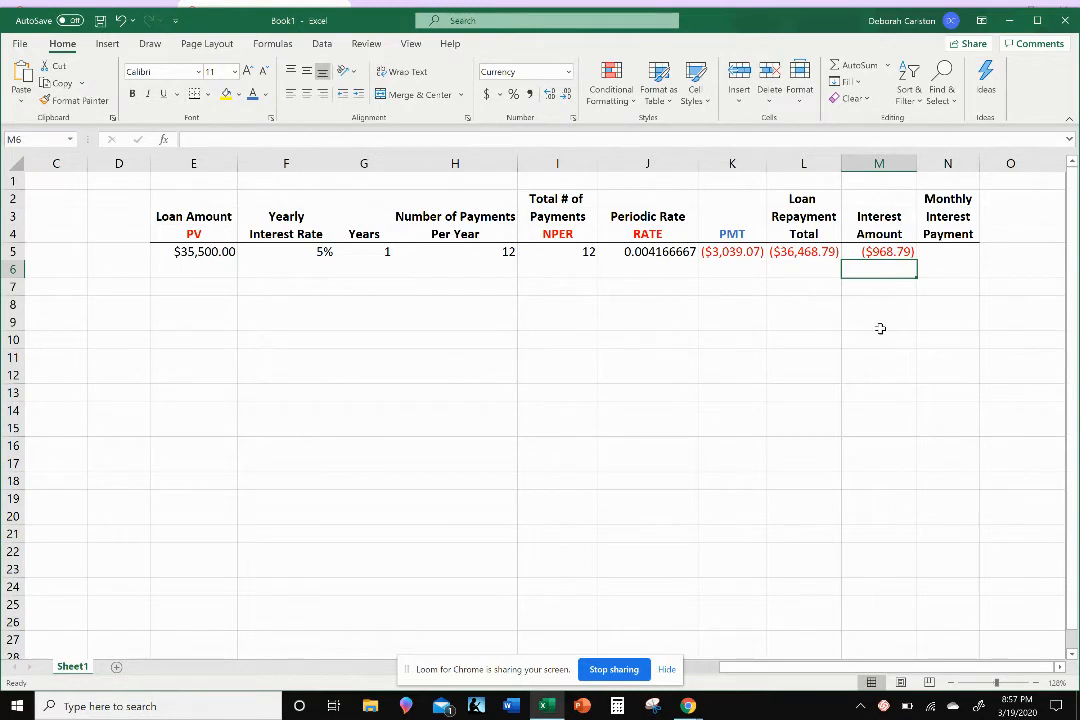
# Step: Calculate the monthly interest payment in N5 with the formula =M5/I5
pyautogui.click(945, 252)
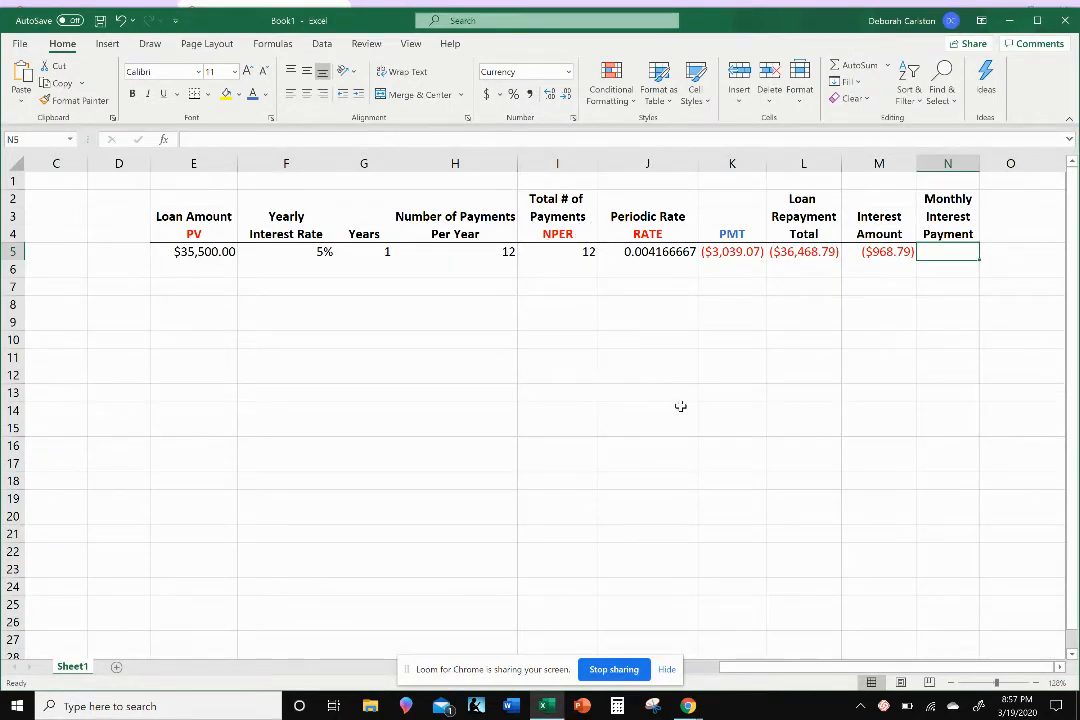
pyautogui.write('=')
pyautogui.click(866, 253)
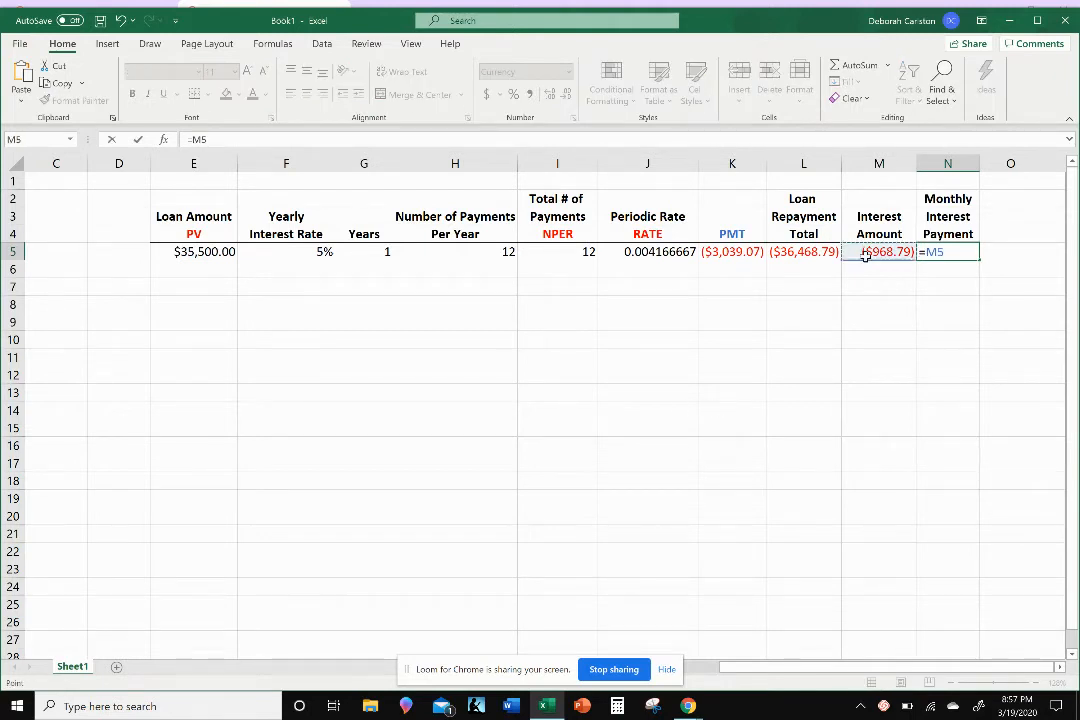
pyautogui.write('/')
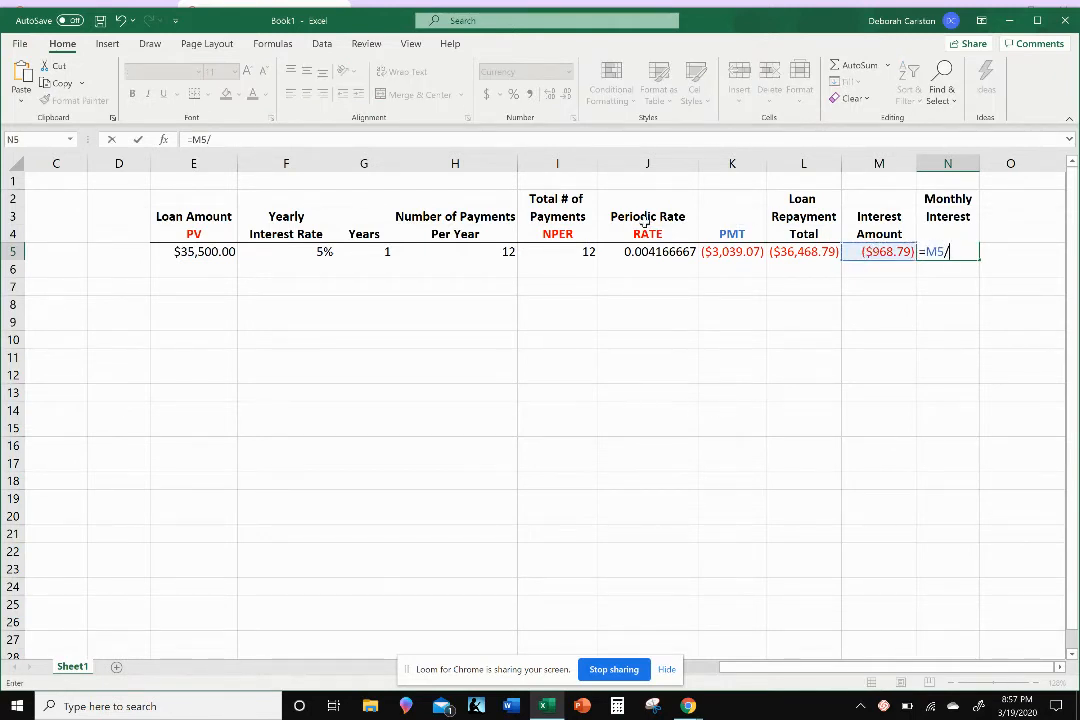
pyautogui.click(582, 253)
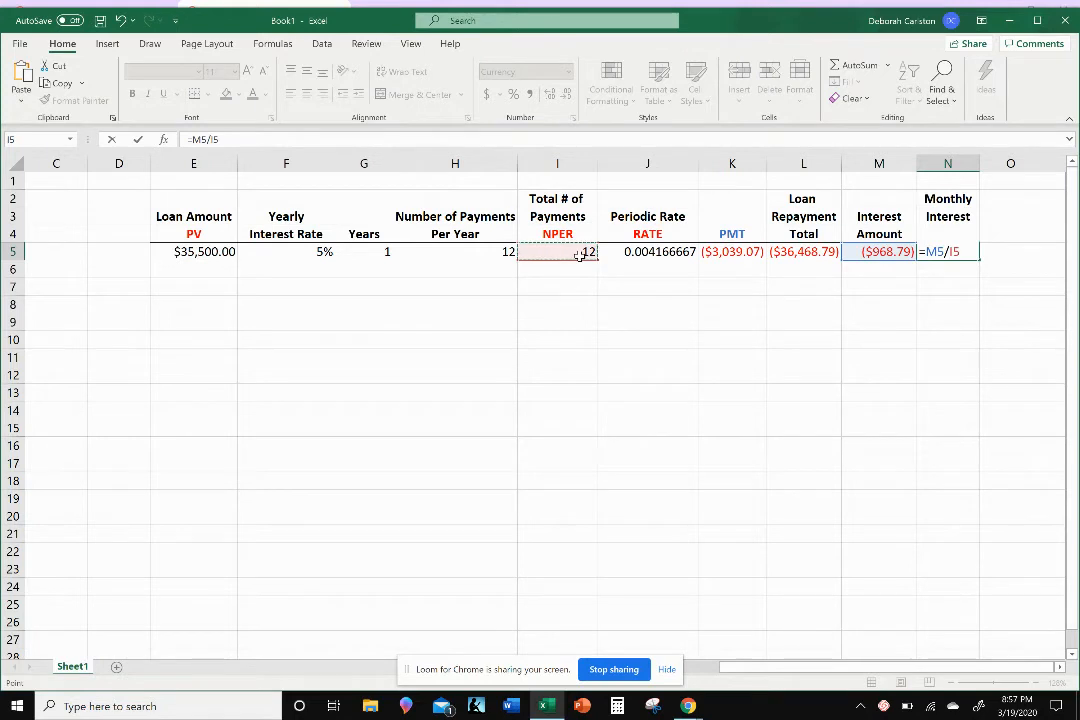
pyautogui.press('Return')
pyautogui.click(747, 480)
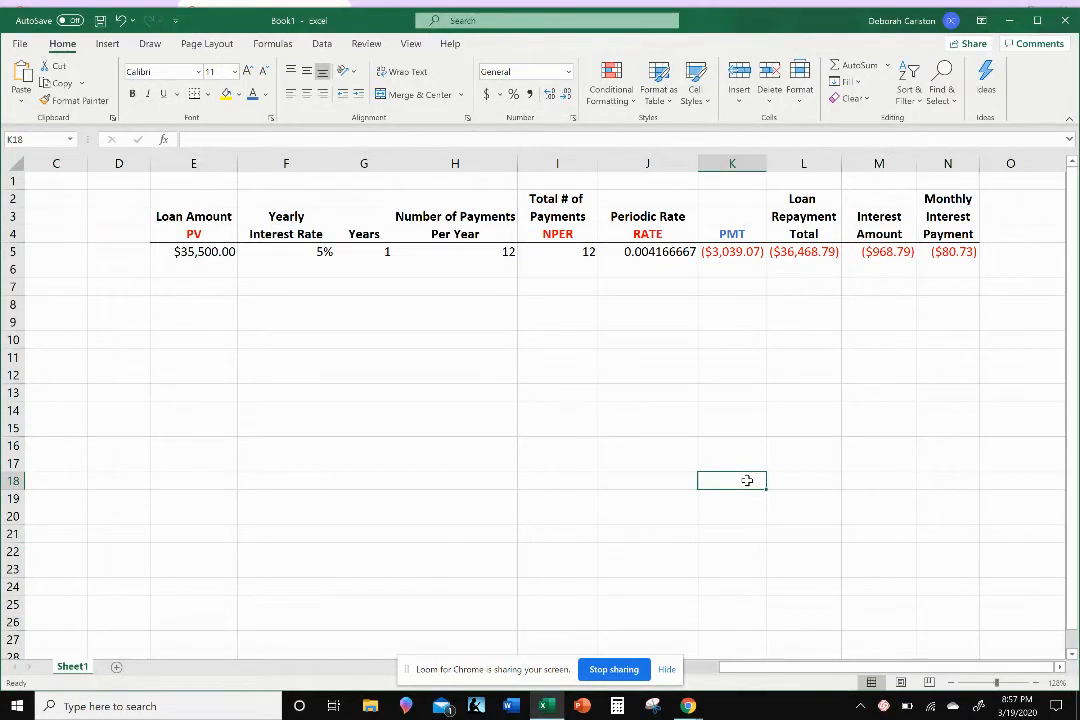
# Step: Duplicate the complete loan row E5:N5 into row 6, starting at E6
pyautogui.click(731, 252)
pyautogui.click(731, 376)
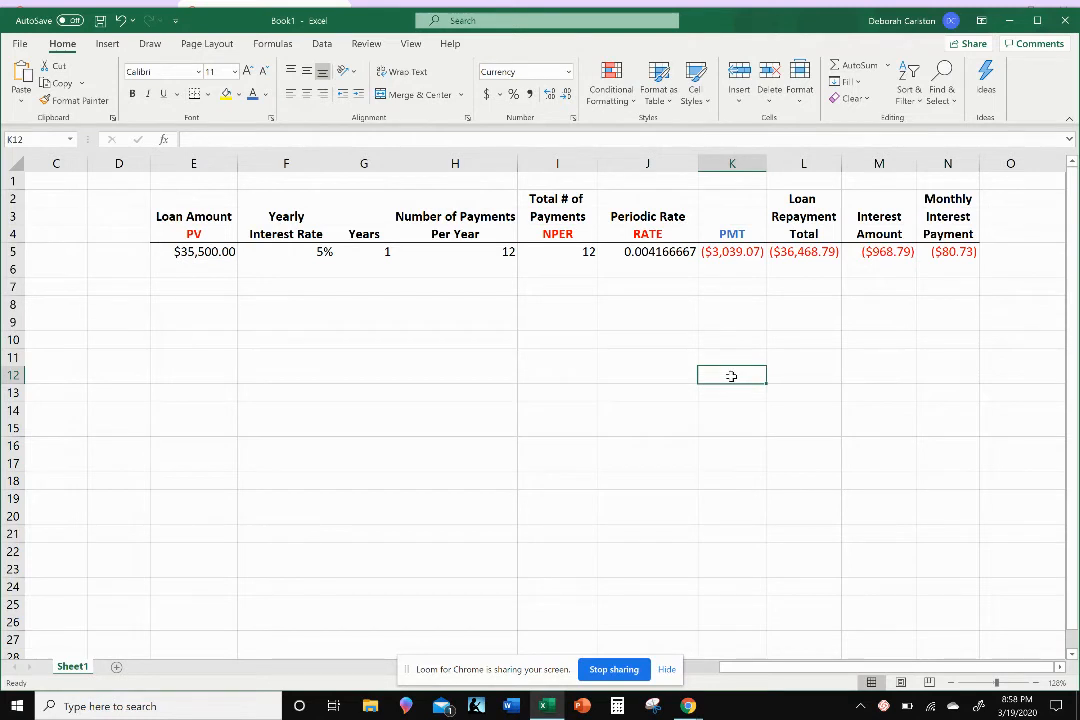
pyautogui.click(217, 251)
pyautogui.moveTo(217, 251); pyautogui.dragTo(930, 253)
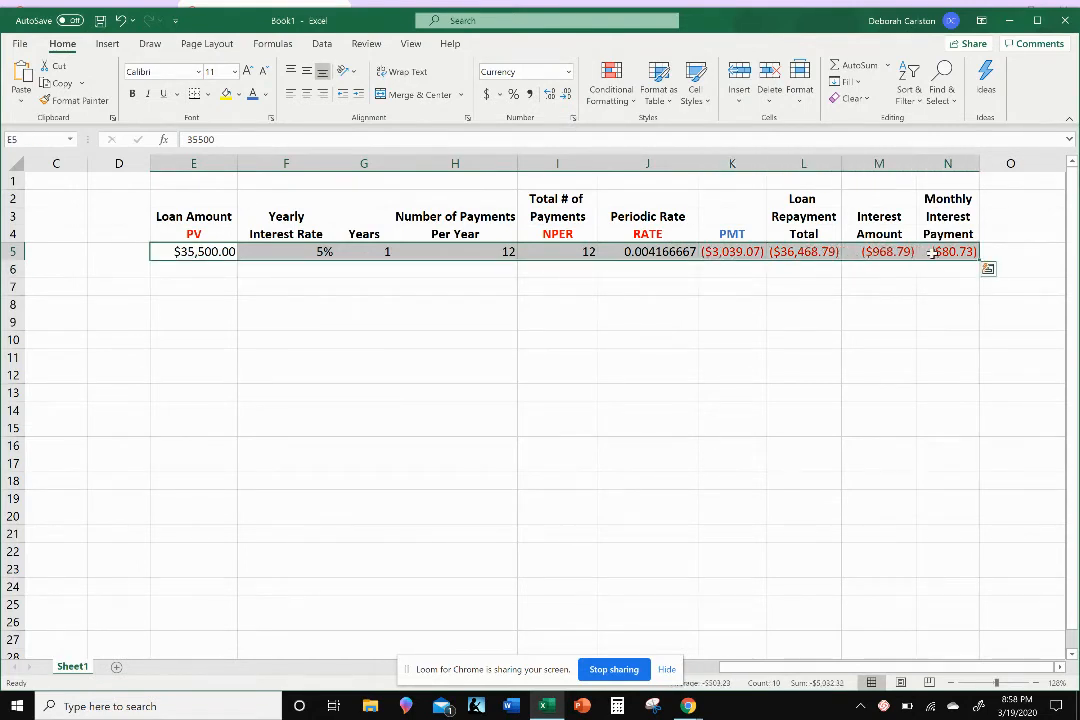
pyautogui.hotkey('ctrl', 'c')
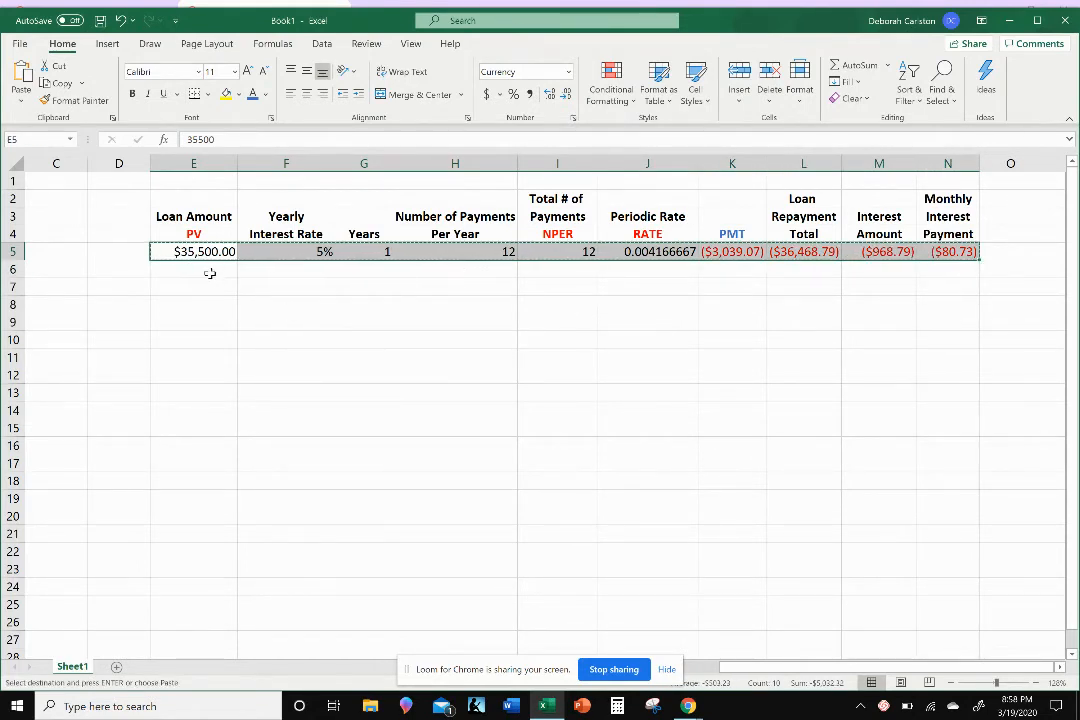
pyautogui.click(210, 272)
pyautogui.hotkey('ctrl', 'v')
pyautogui.click(284, 358)
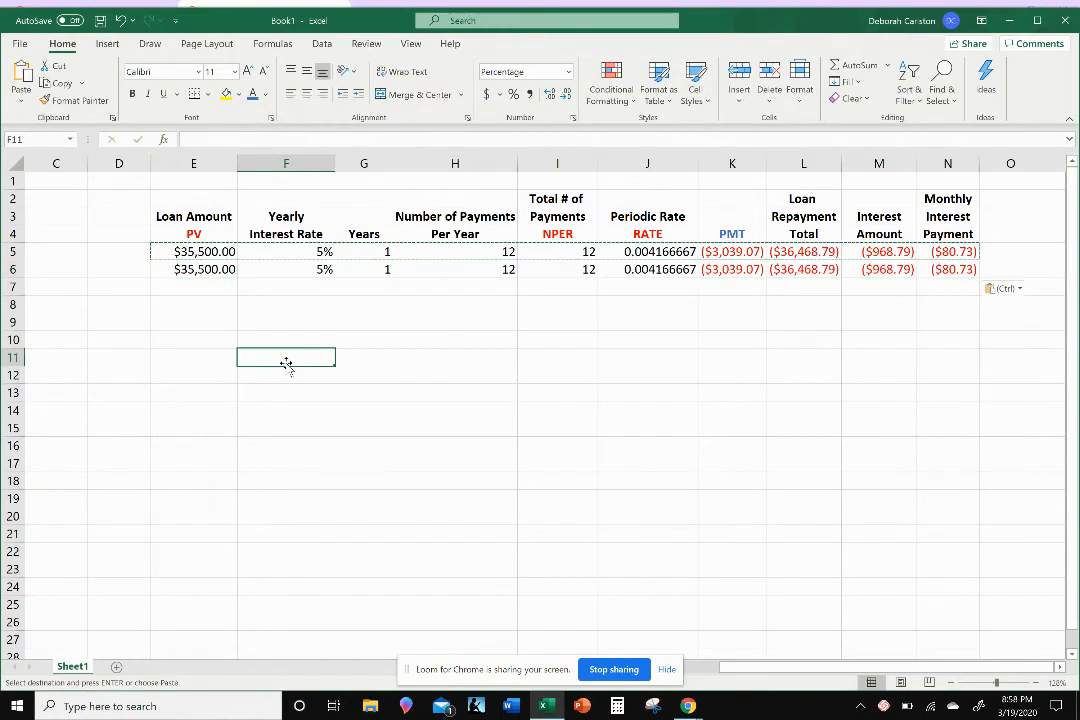
pyautogui.click(403, 342)
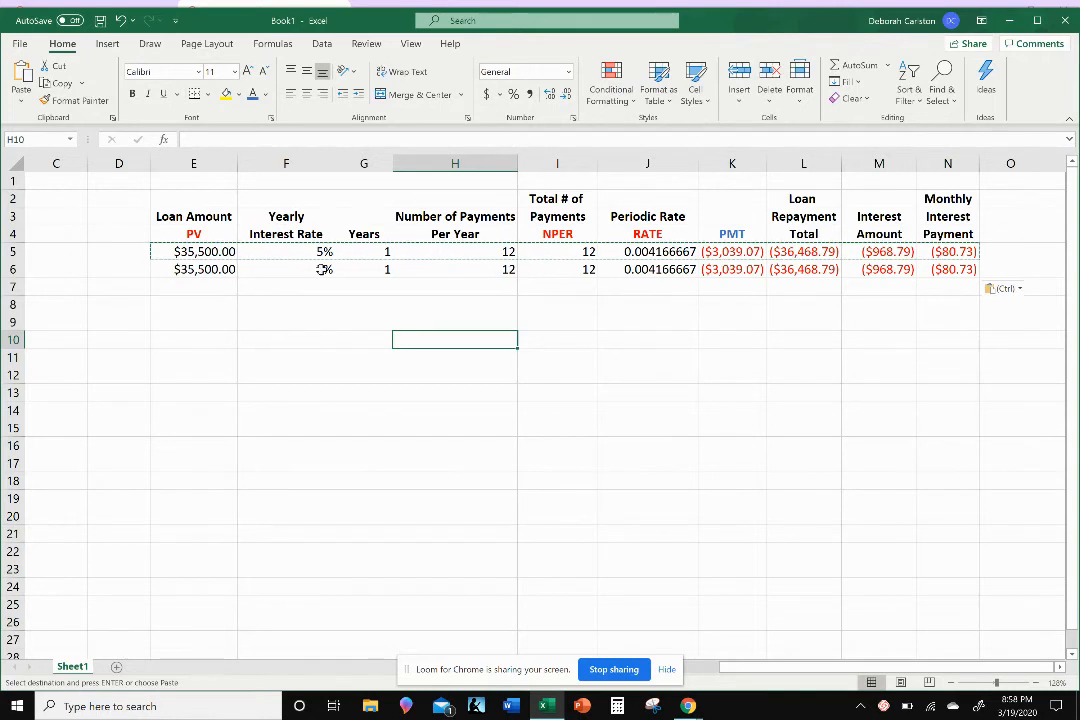
# Step: Set the loan term in G6 to 3 years
pyautogui.click(371, 272)
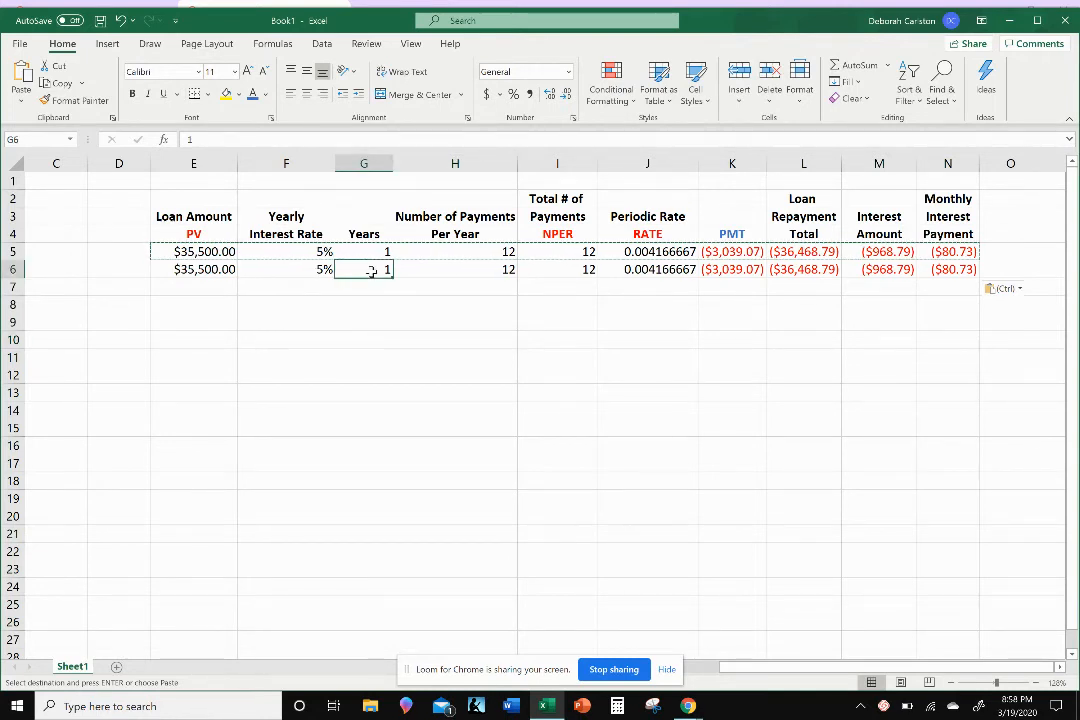
pyautogui.write('3')
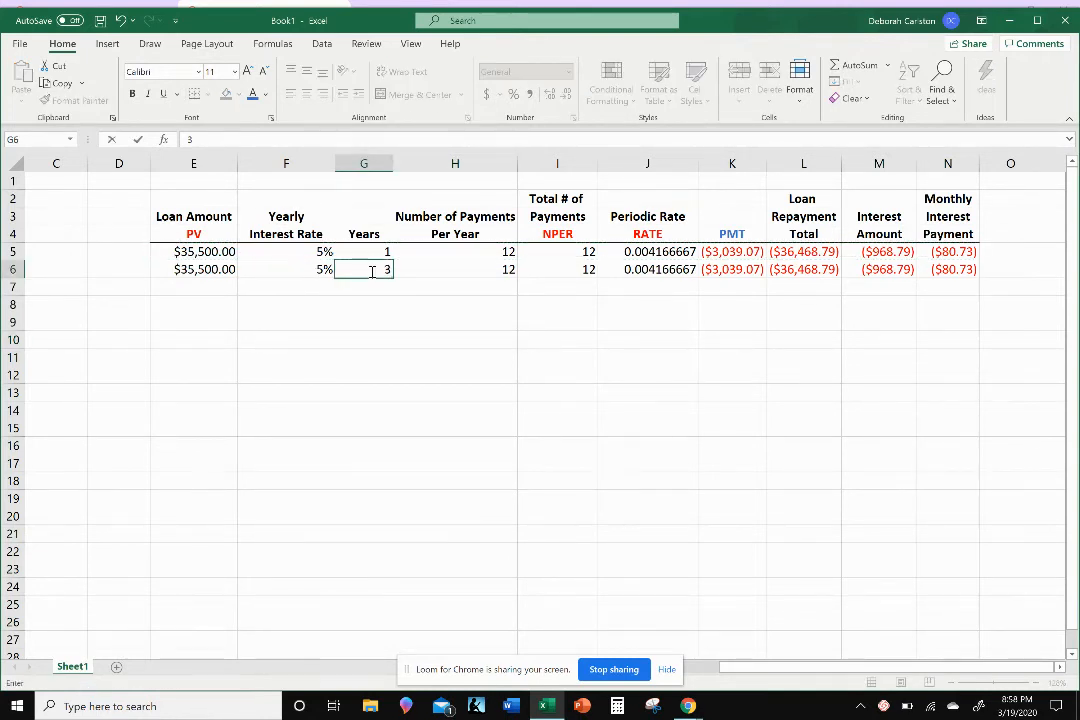
pyautogui.press('Return')
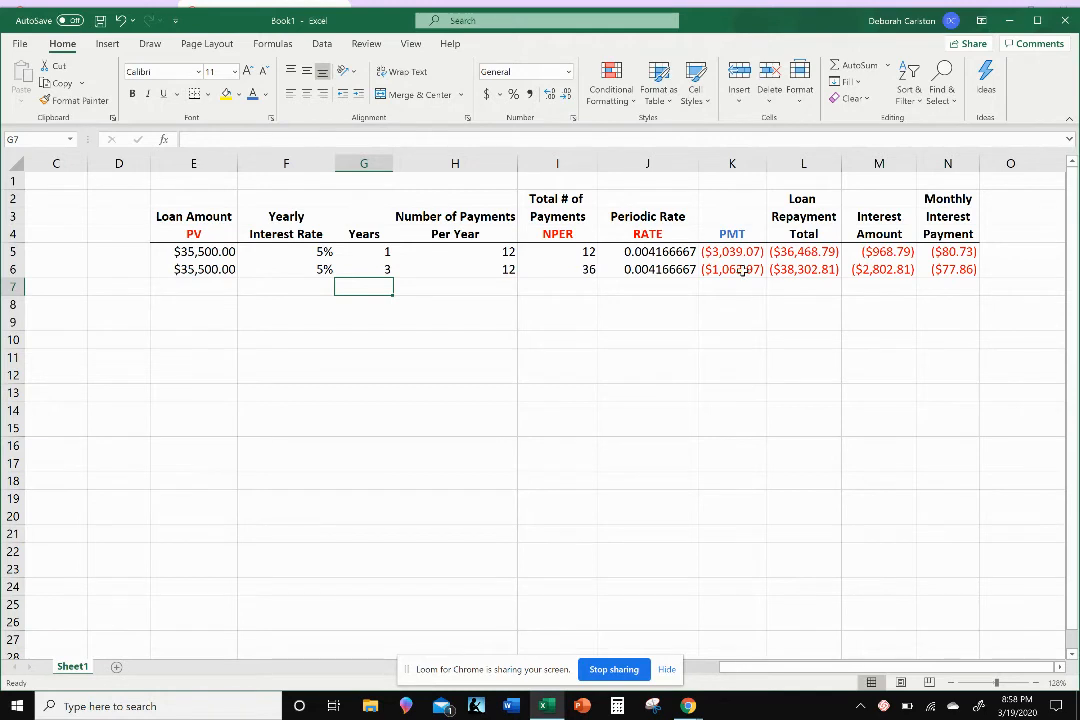
# Step: Examine the row 6 formulas for periodic rate, PMT, loan repayment total, interest amount and monthly interest payment
pyautogui.click(668, 270)
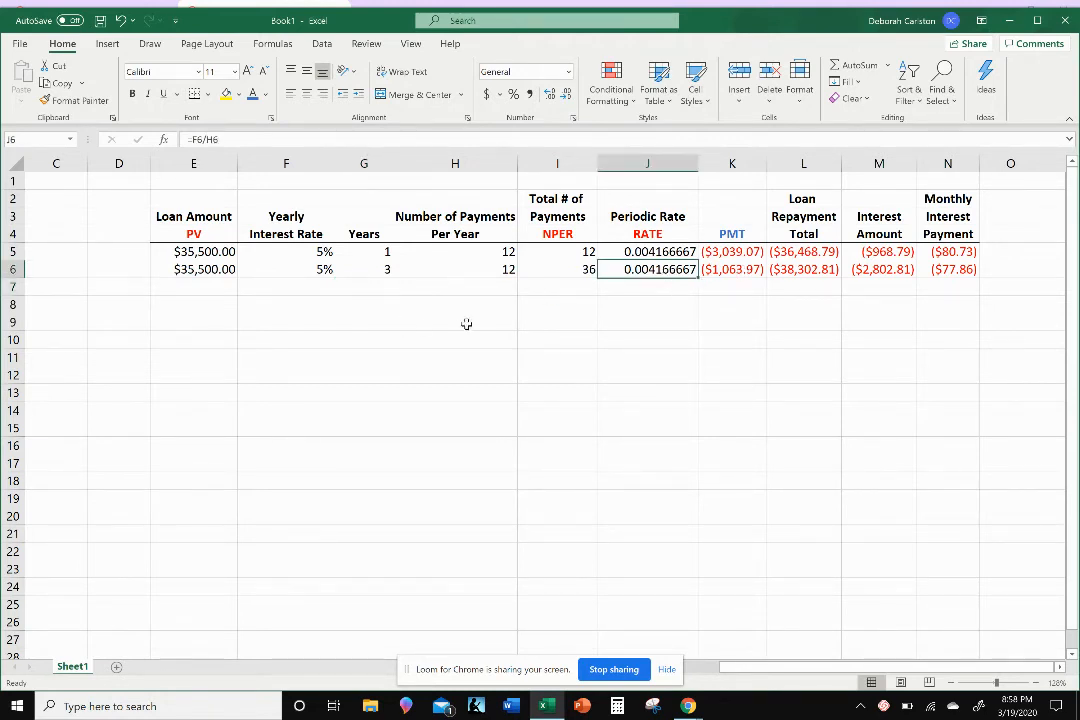
pyautogui.click(744, 271)
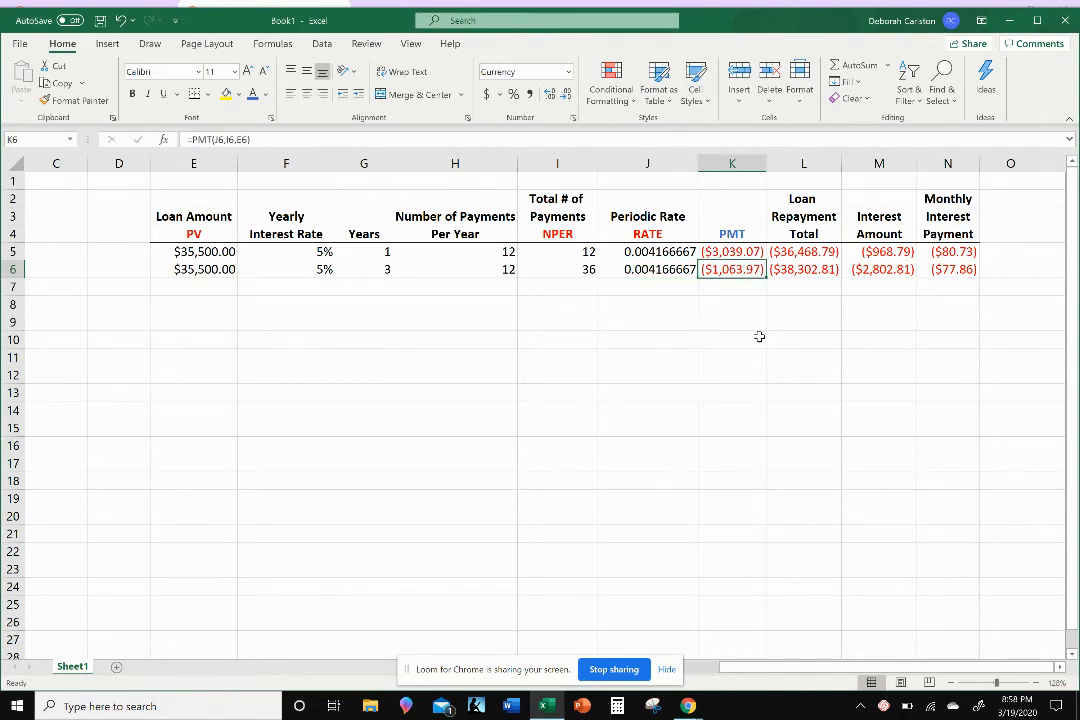
pyautogui.click(808, 270)
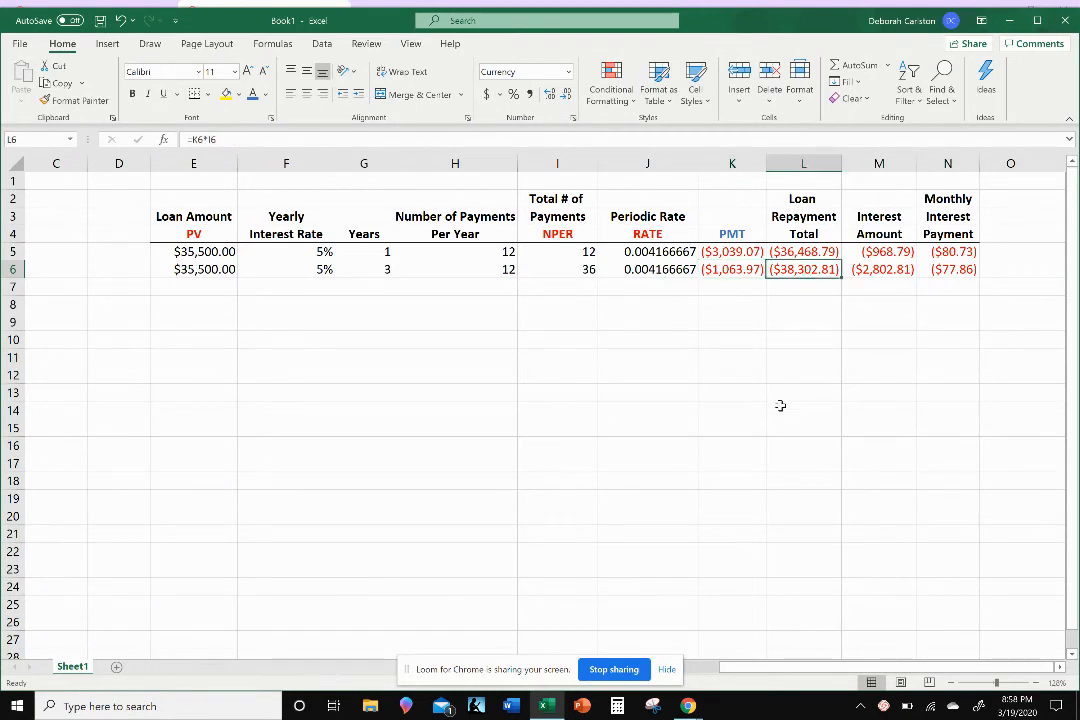
pyautogui.click(870, 270)
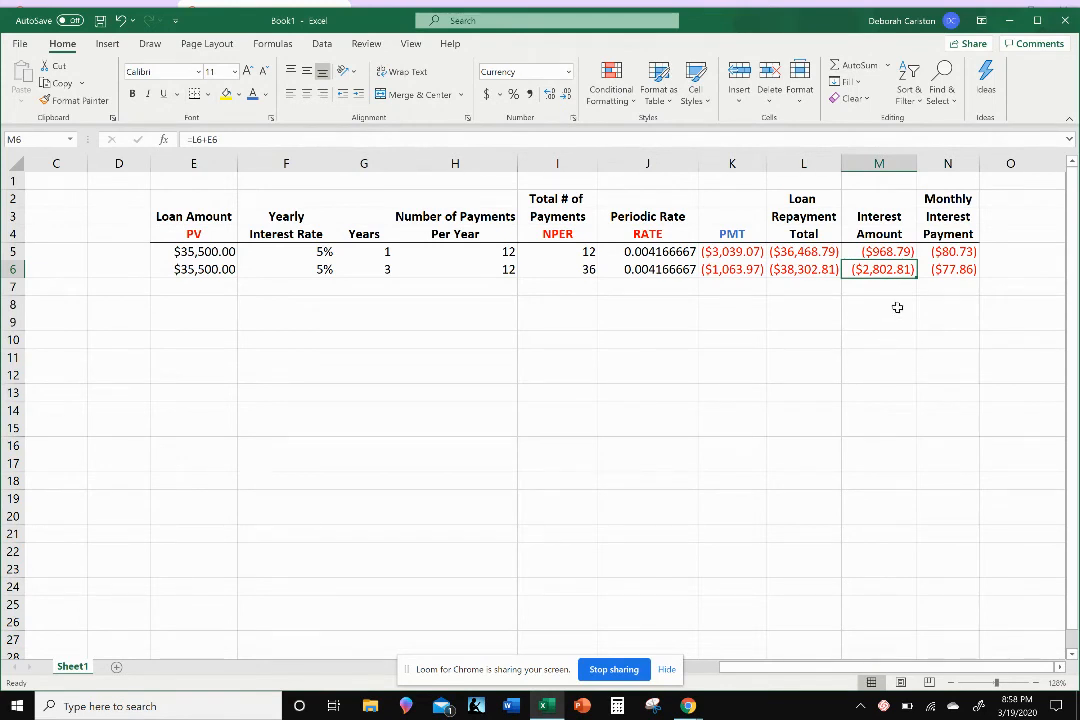
pyautogui.click(948, 270)
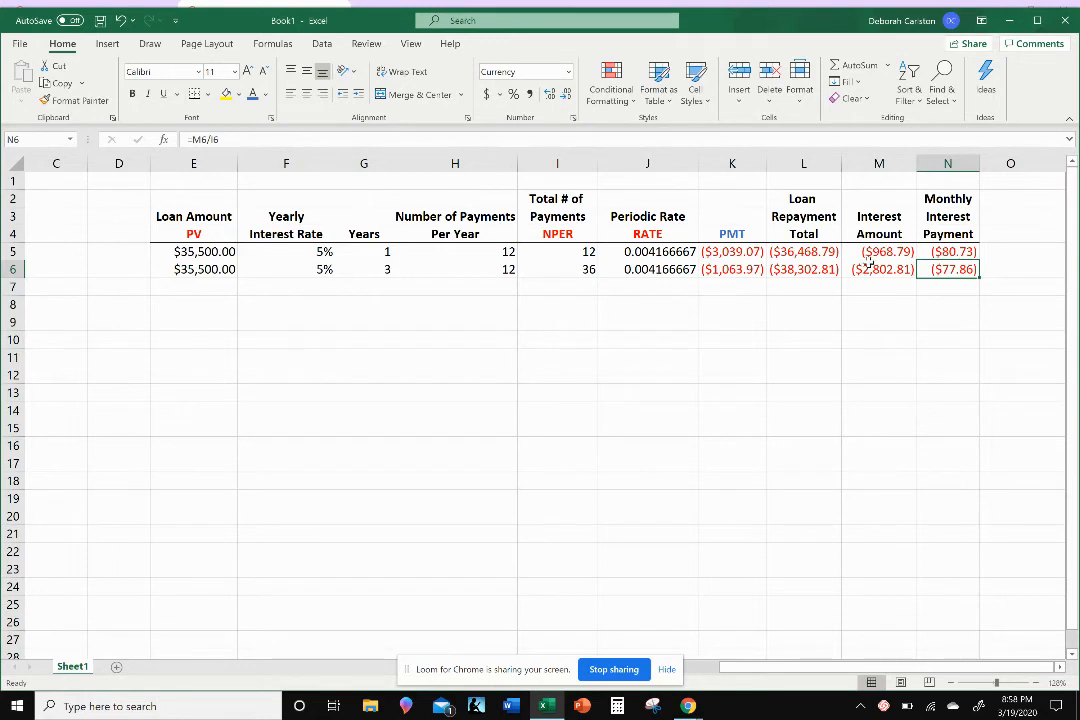
pyautogui.click(866, 270)
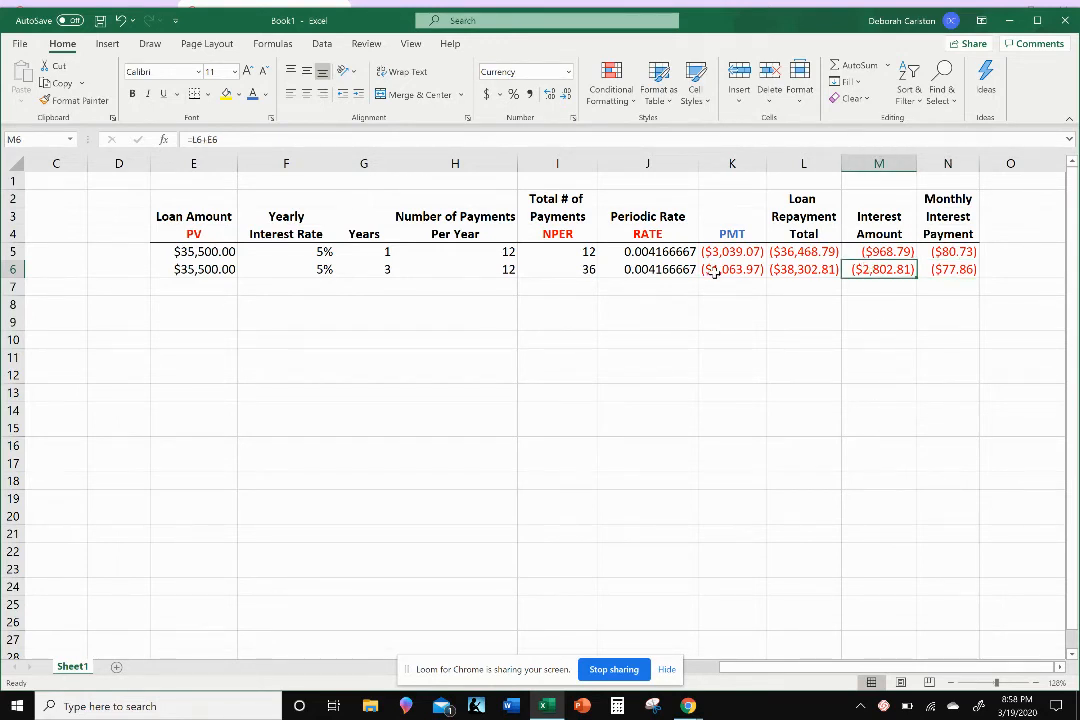
pyautogui.press('Left')
pyautogui.press('Left')
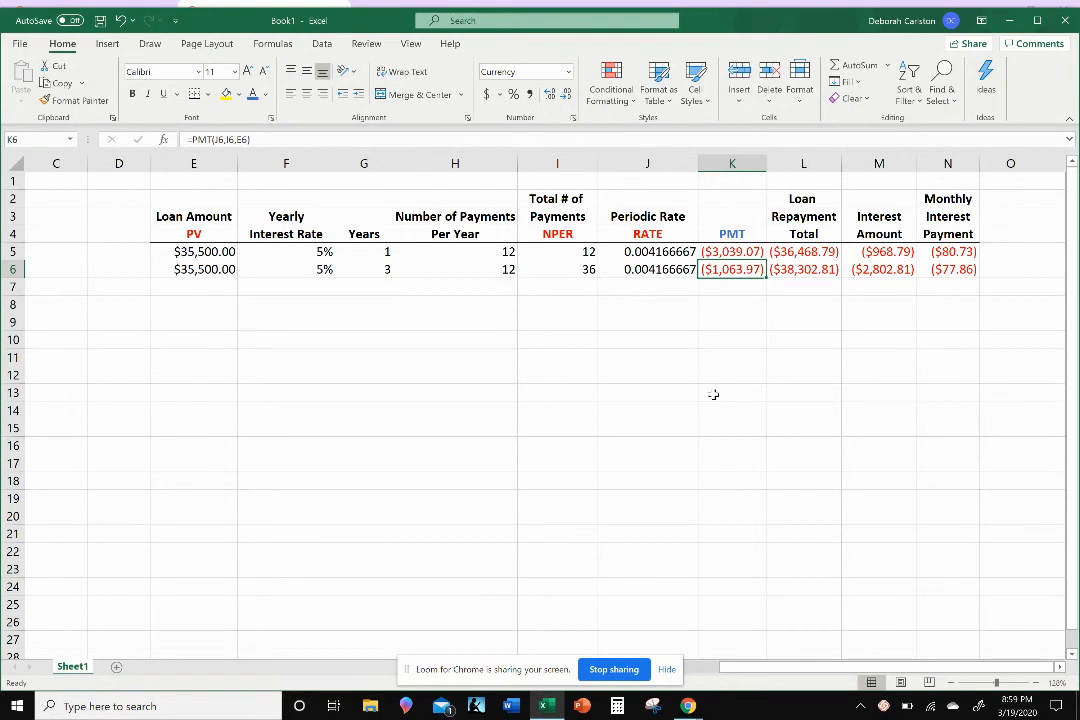
# Step: Duplicate the 3-year loan row E6:N6 into row 7, starting at E7
pyautogui.click(381, 357)
pyautogui.moveTo(210, 269); pyautogui.dragTo(923, 282)
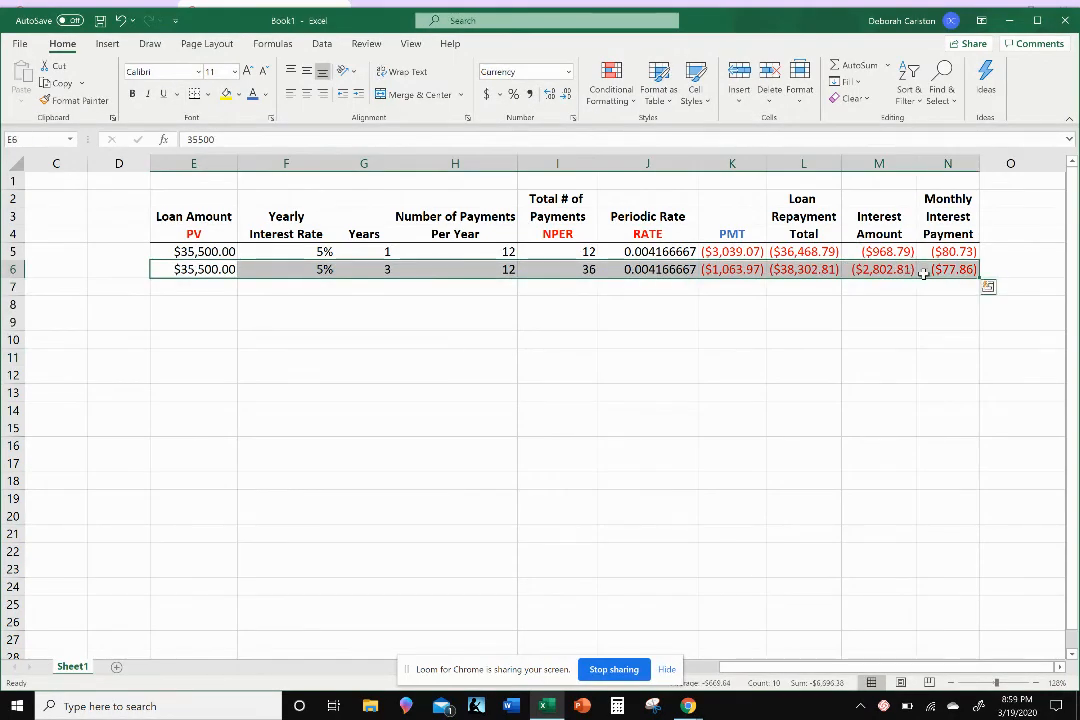
pyautogui.hotkey('ctrl', 'c')
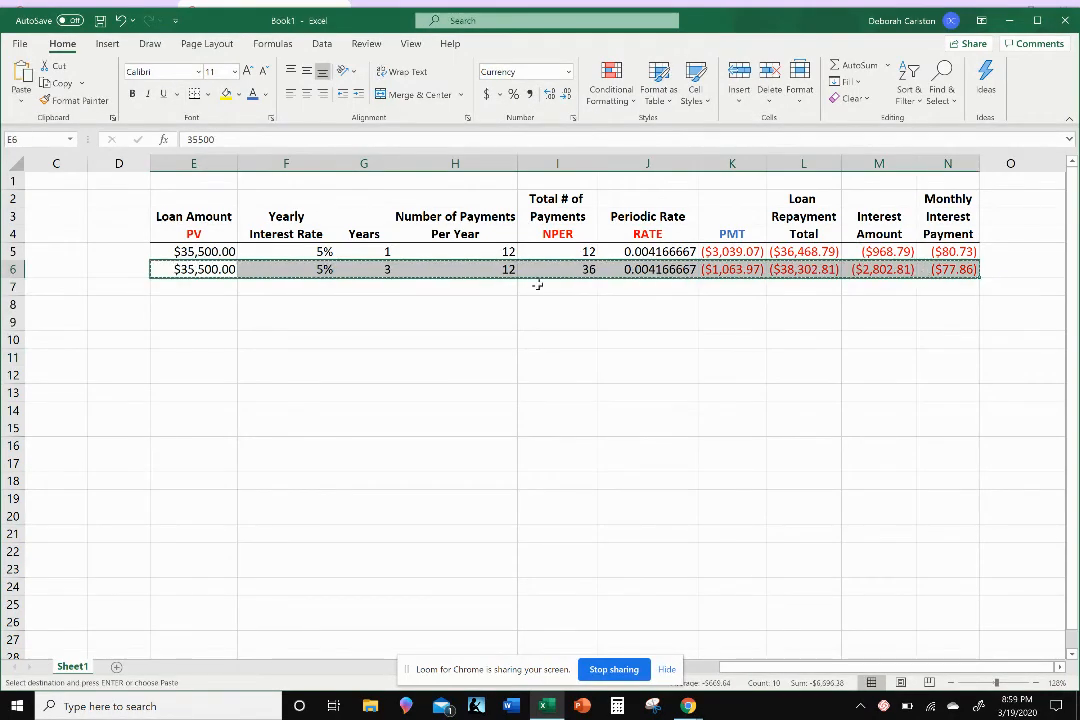
pyautogui.click(220, 286)
pyautogui.hotkey('ctrl', 'v')
pyautogui.click(222, 322)
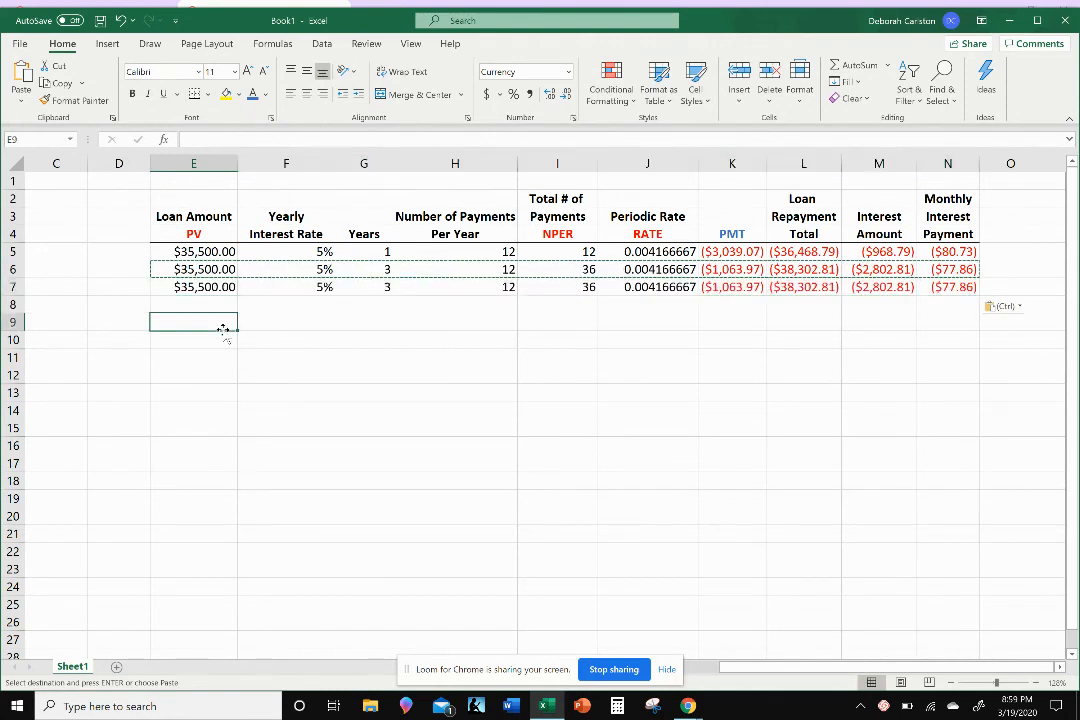
# Step: Set the loan amount in E7 to 20000
pyautogui.click(202, 288)
pyautogui.click(203, 372)
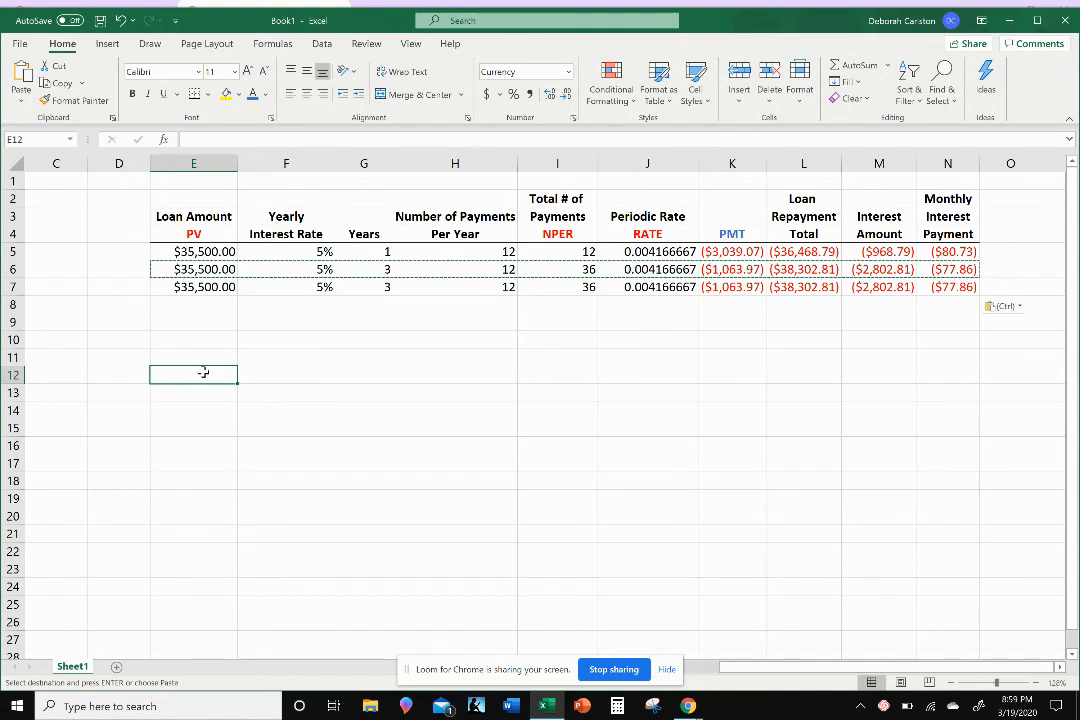
pyautogui.press('Up')
pyautogui.press('Up')
pyautogui.press('Up')
pyautogui.press('Up')
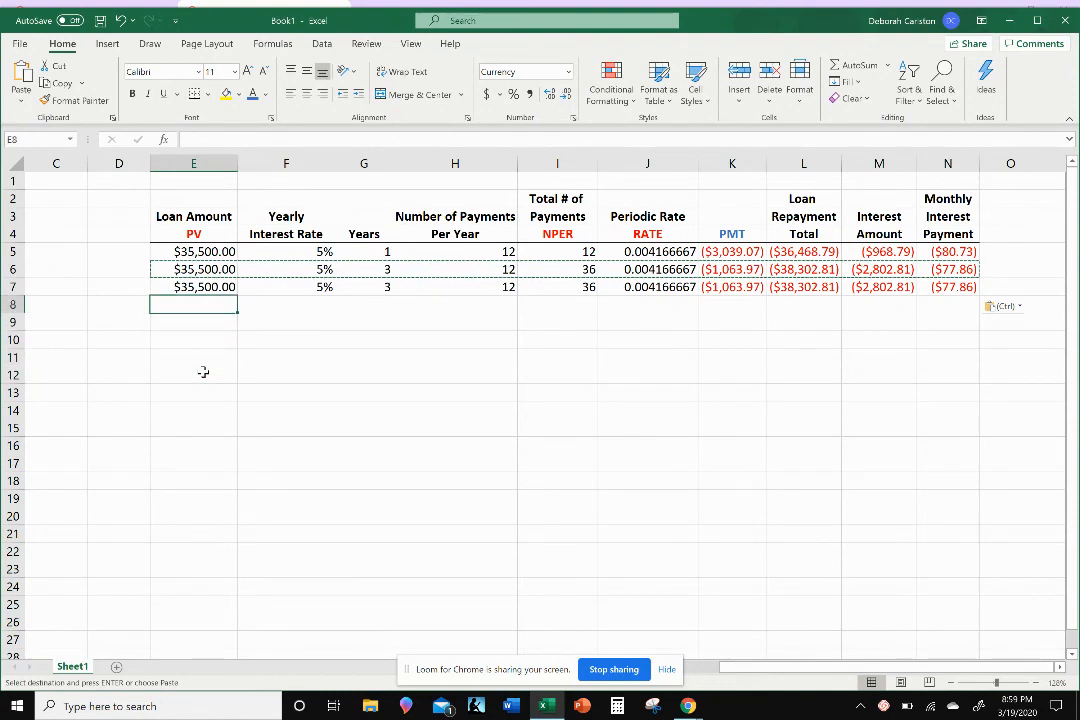
pyautogui.press('Up')
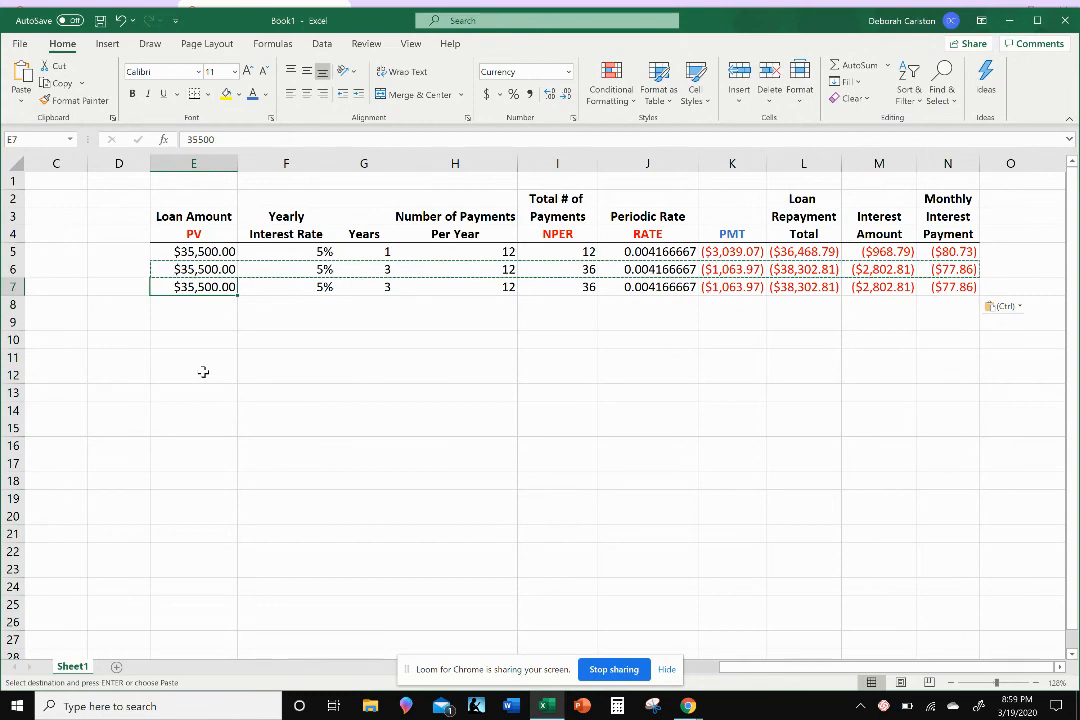
pyautogui.write('20000')
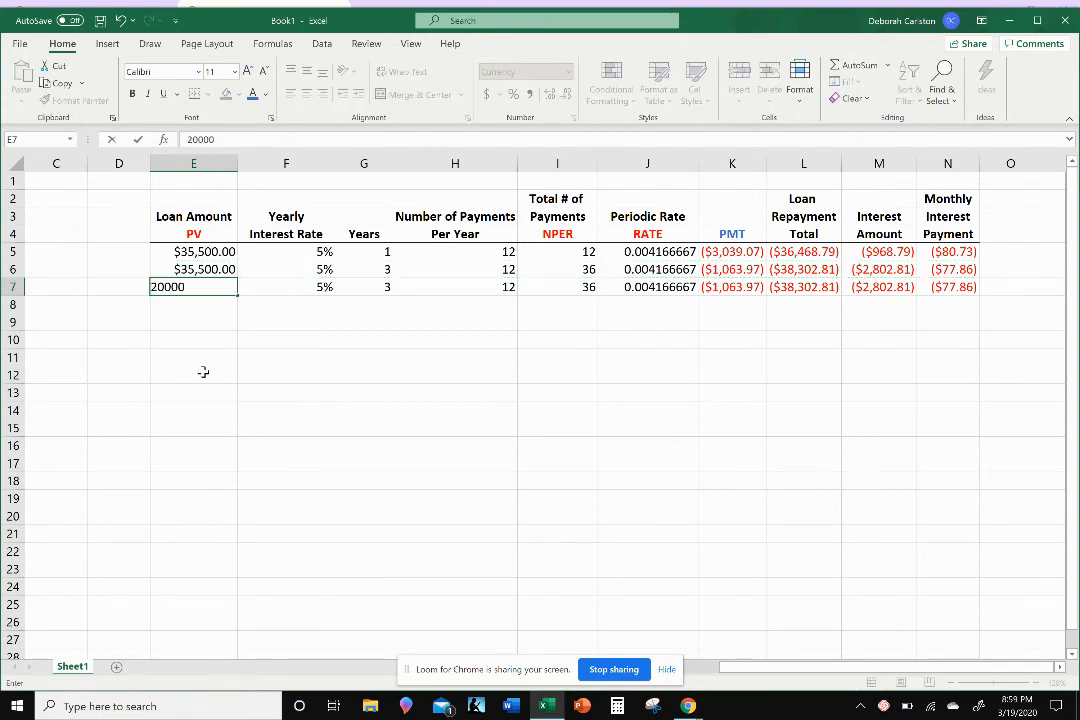
pyautogui.press('Return')
pyautogui.press('Up')
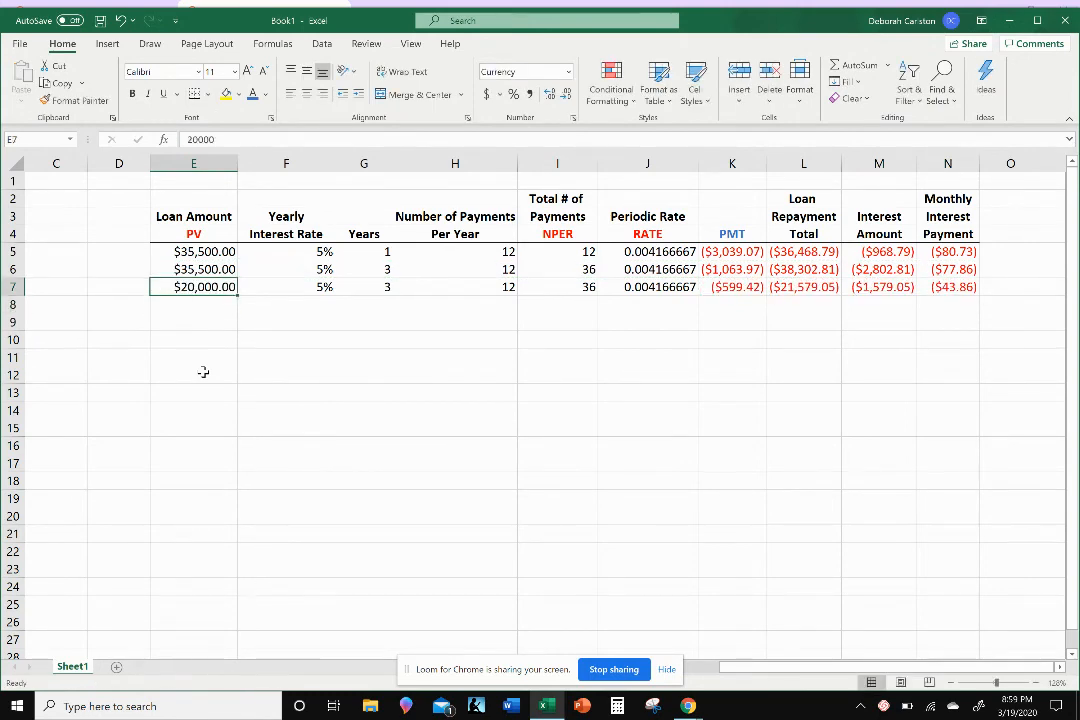
# Step: Compare the PMT cells of rows 6 and 7 and examine row 7's loan amount, repayment total, interest amount and monthly interest payment
pyautogui.press('Right')
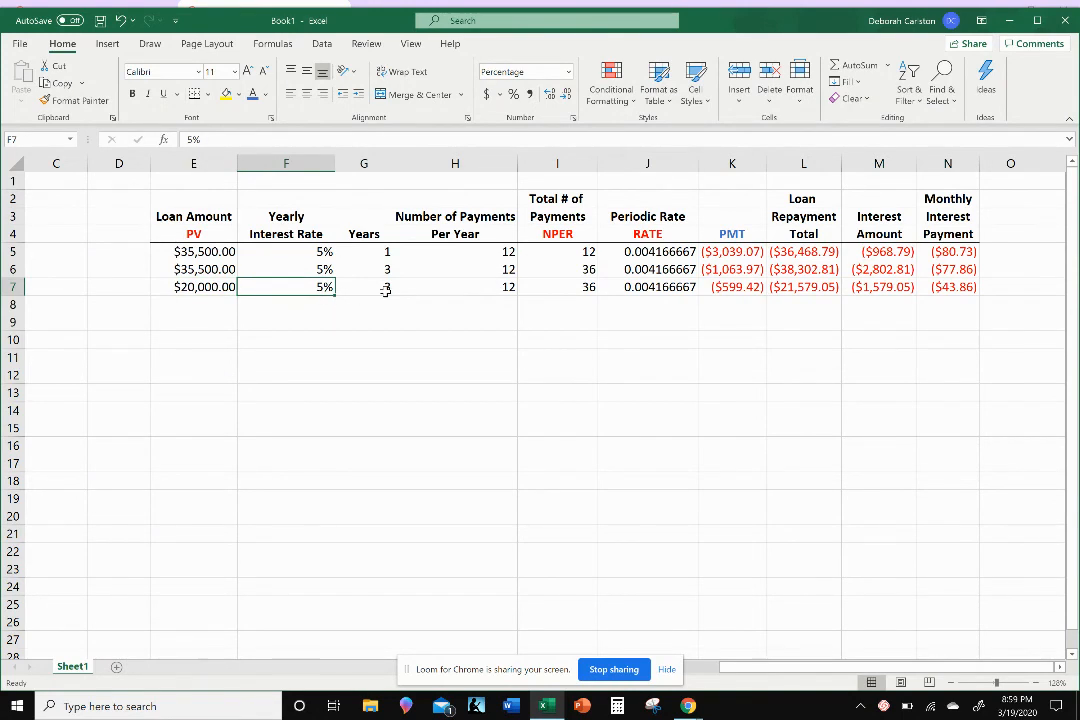
pyautogui.click(738, 269)
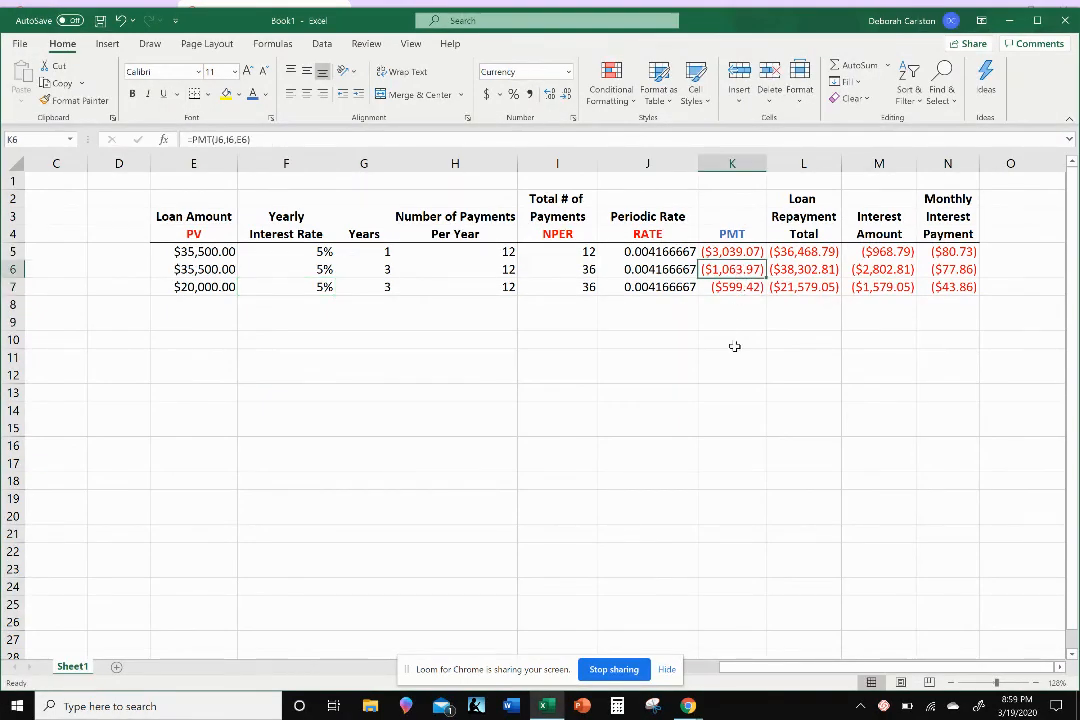
pyautogui.press('Down')
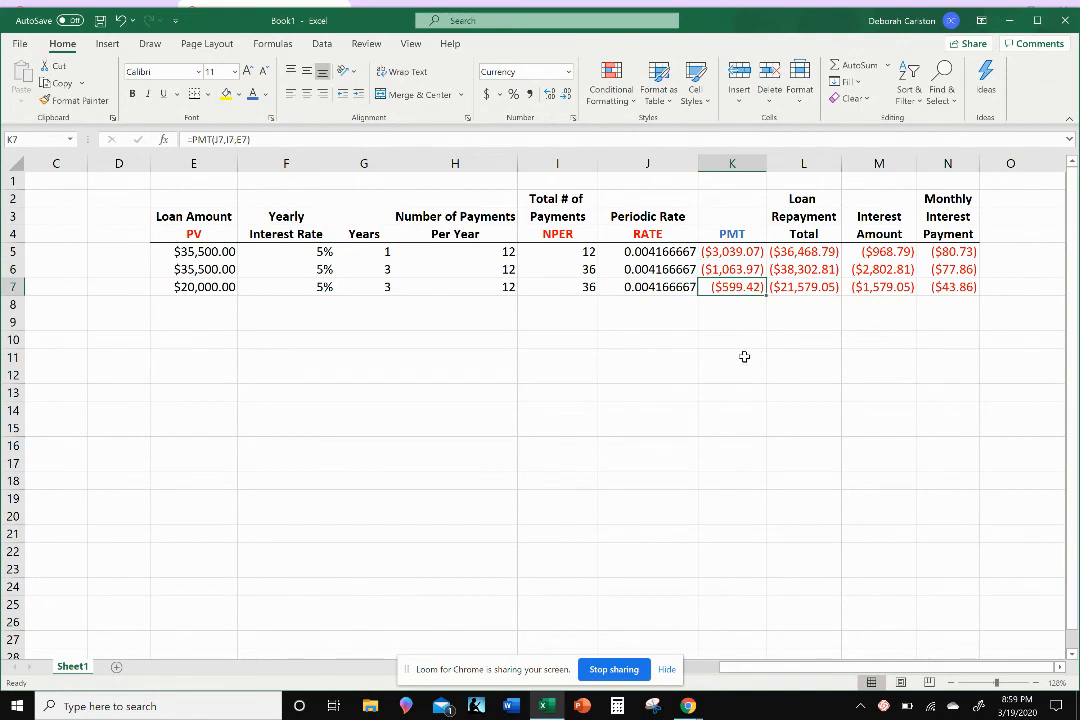
pyautogui.click(214, 288)
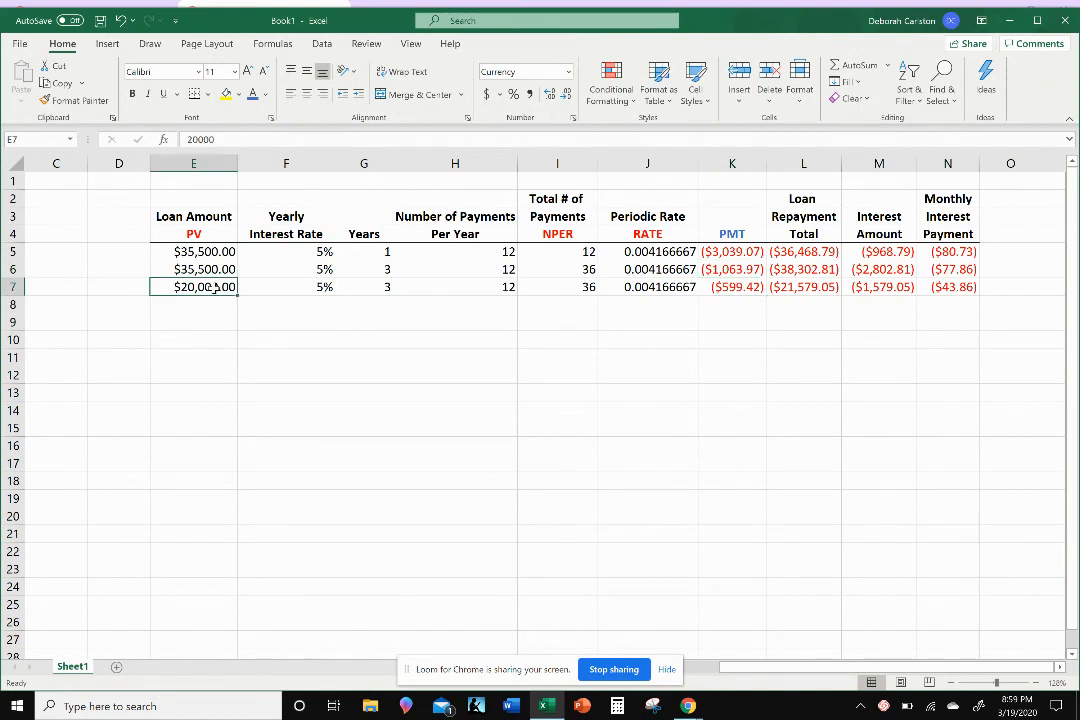
pyautogui.click(805, 289)
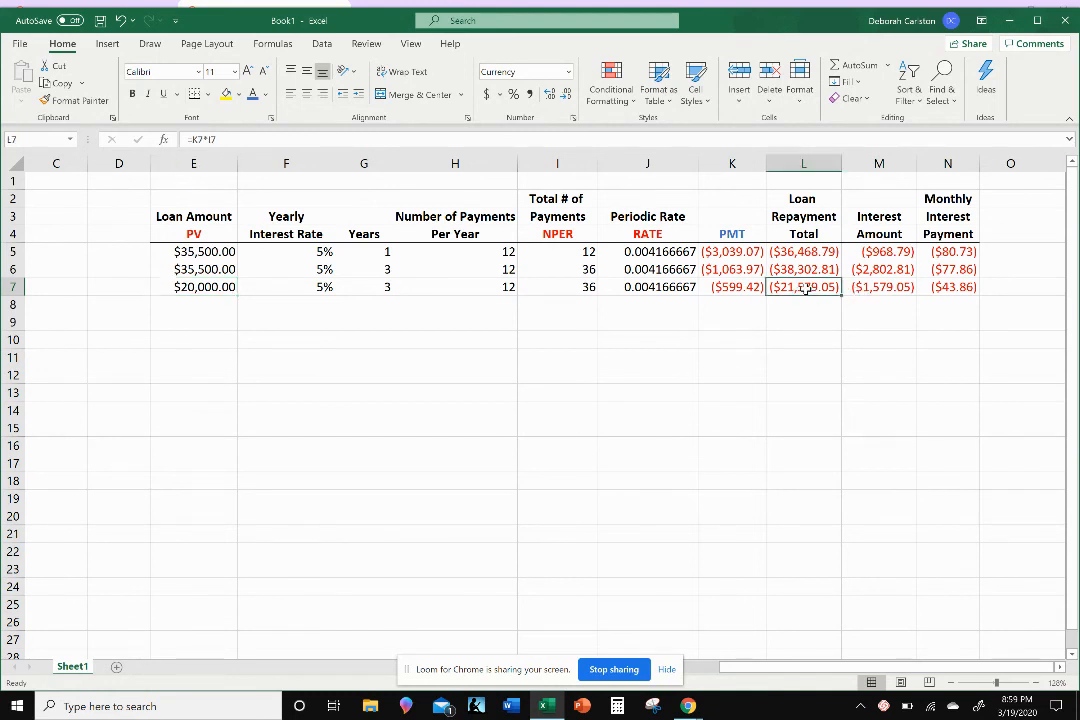
pyautogui.click(892, 290)
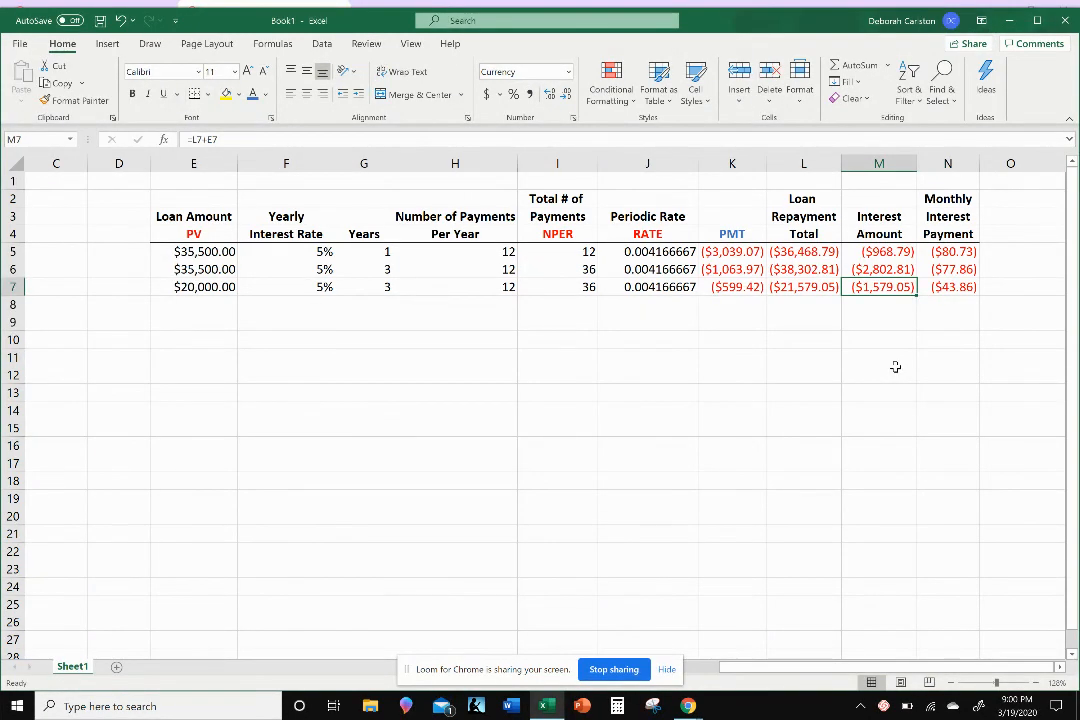
pyautogui.click(955, 289)
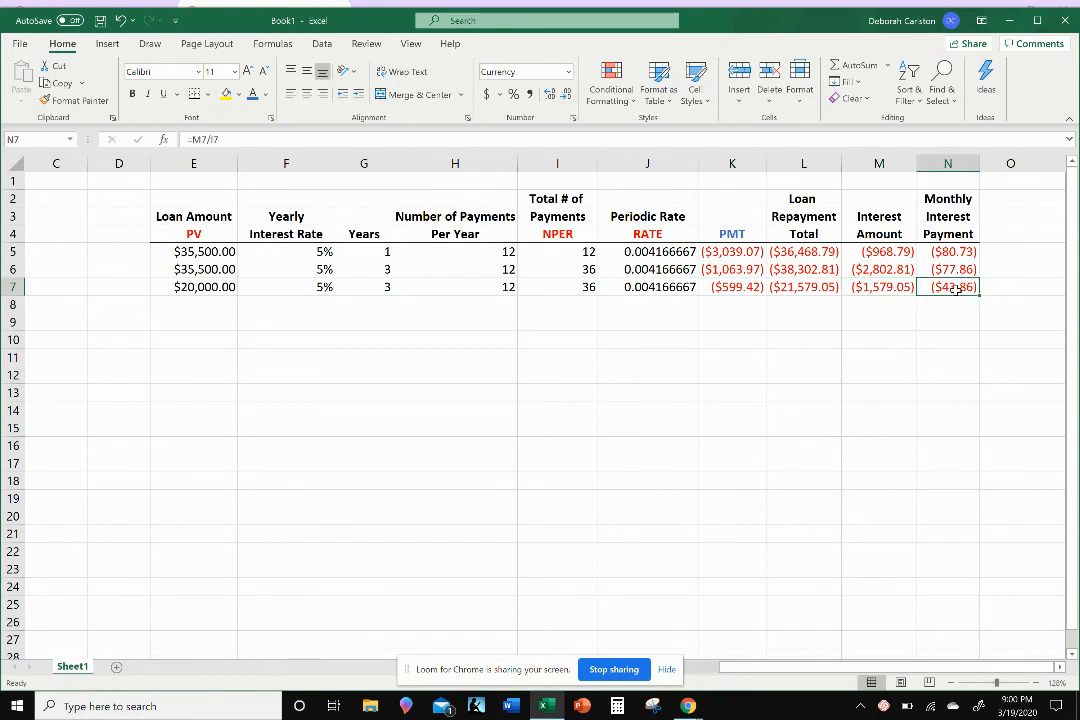
pyautogui.click(197, 286)
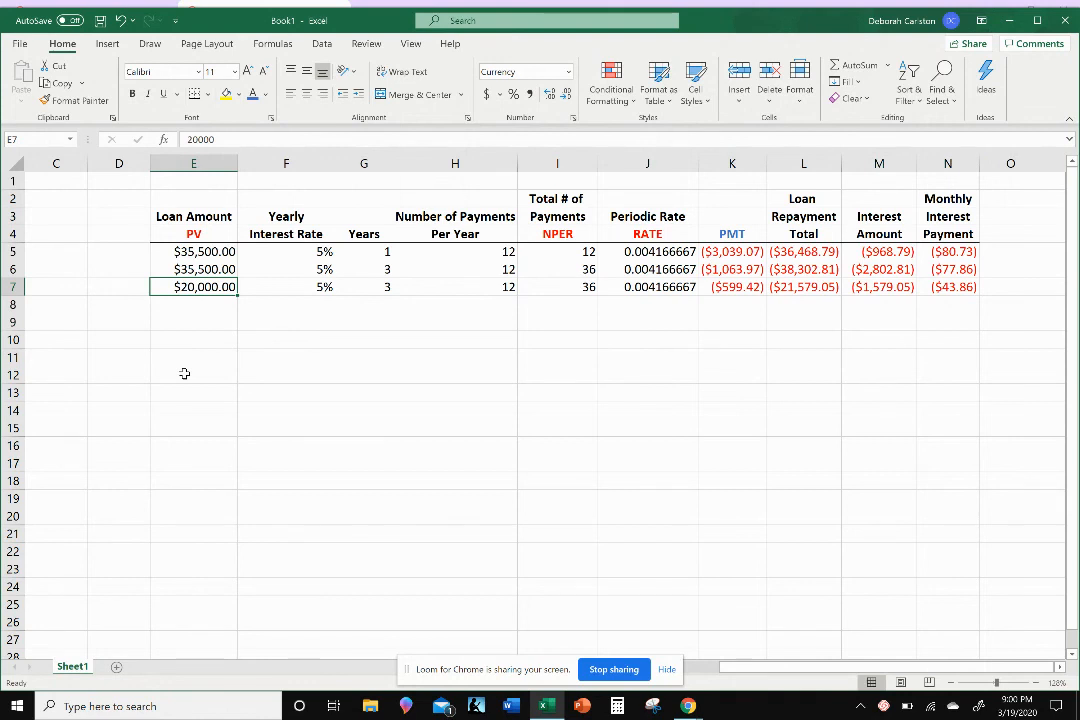